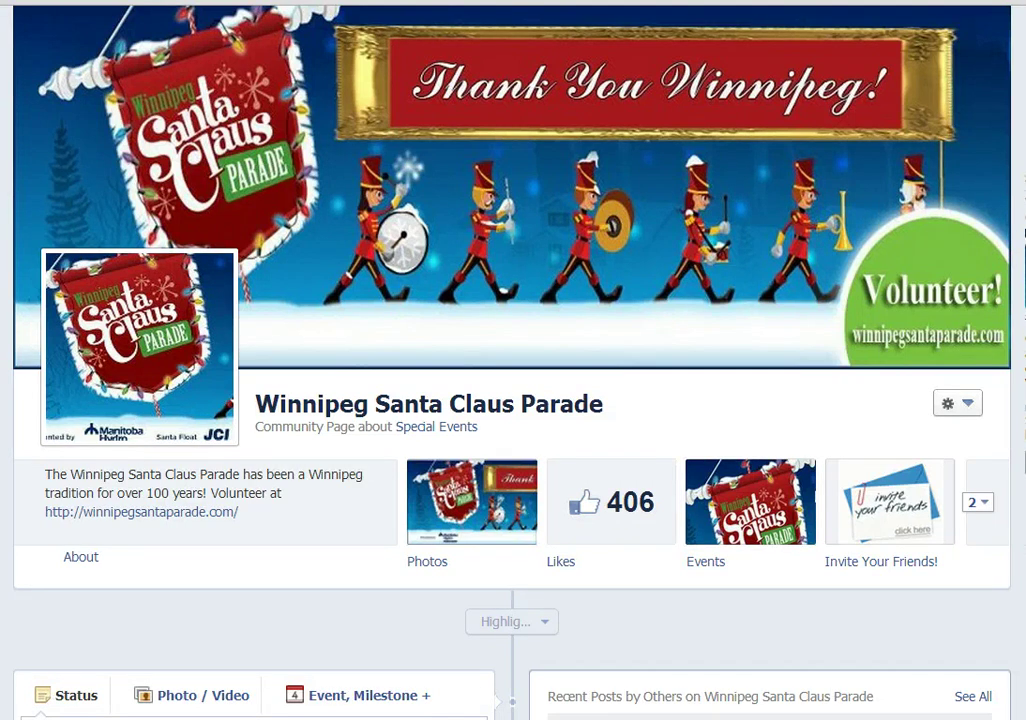
Expand the parade page's apps row to reveal the hidden Twitter and Contact tabs
click(980, 503)
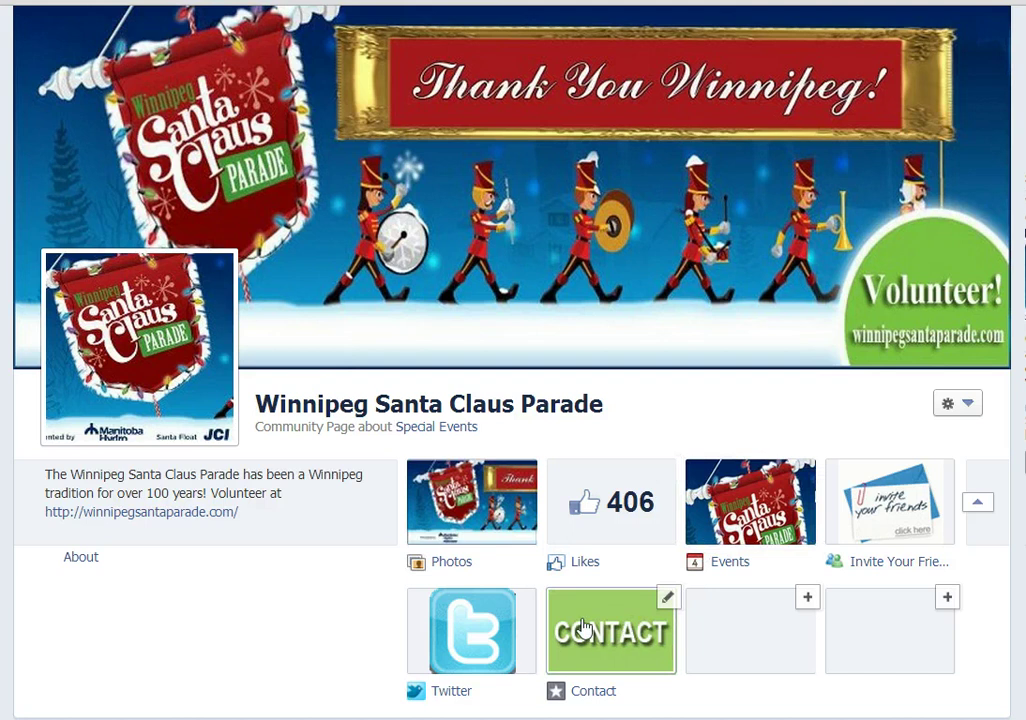
Install the Static HTML Second Tab app through the Contact tab's admin tools, then return to the page
click(648, 628)
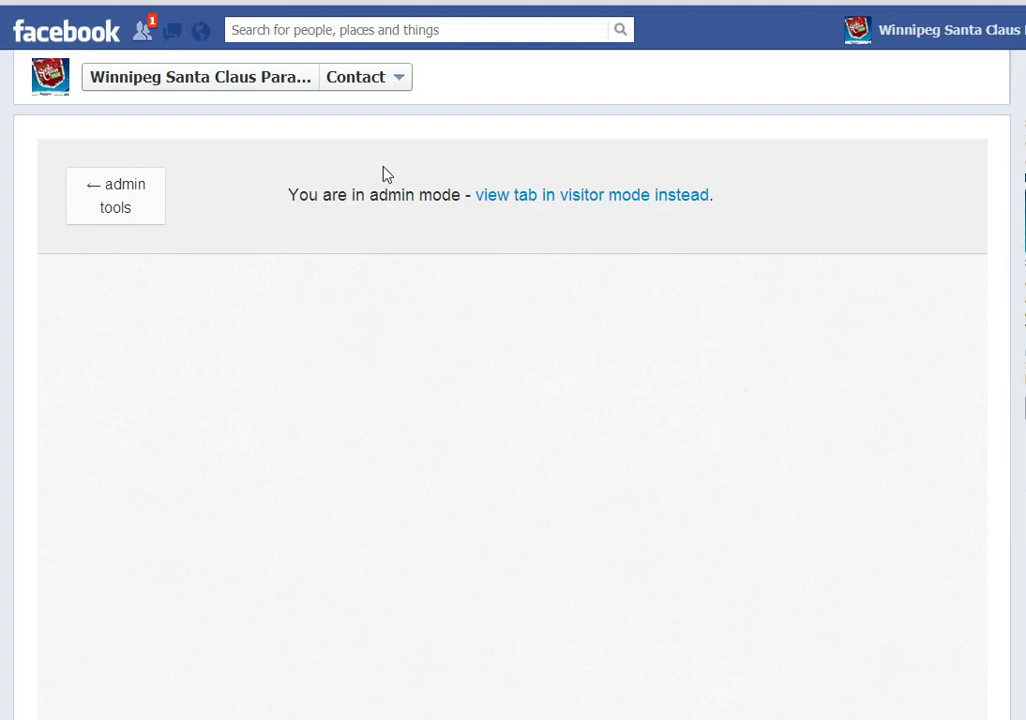
click(119, 200)
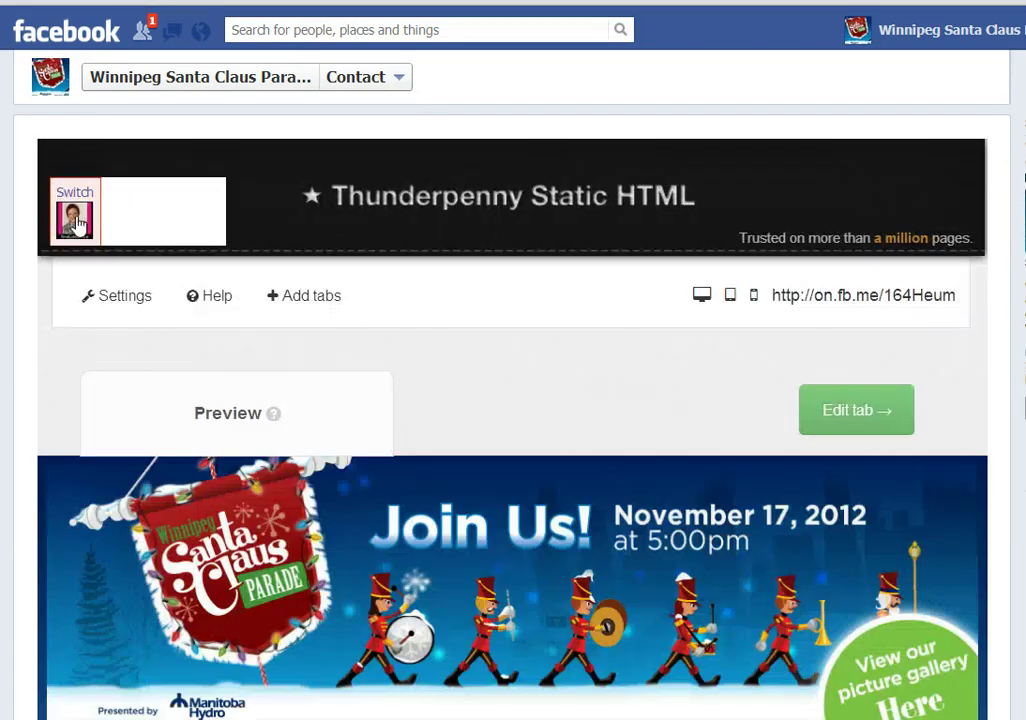
click(326, 300)
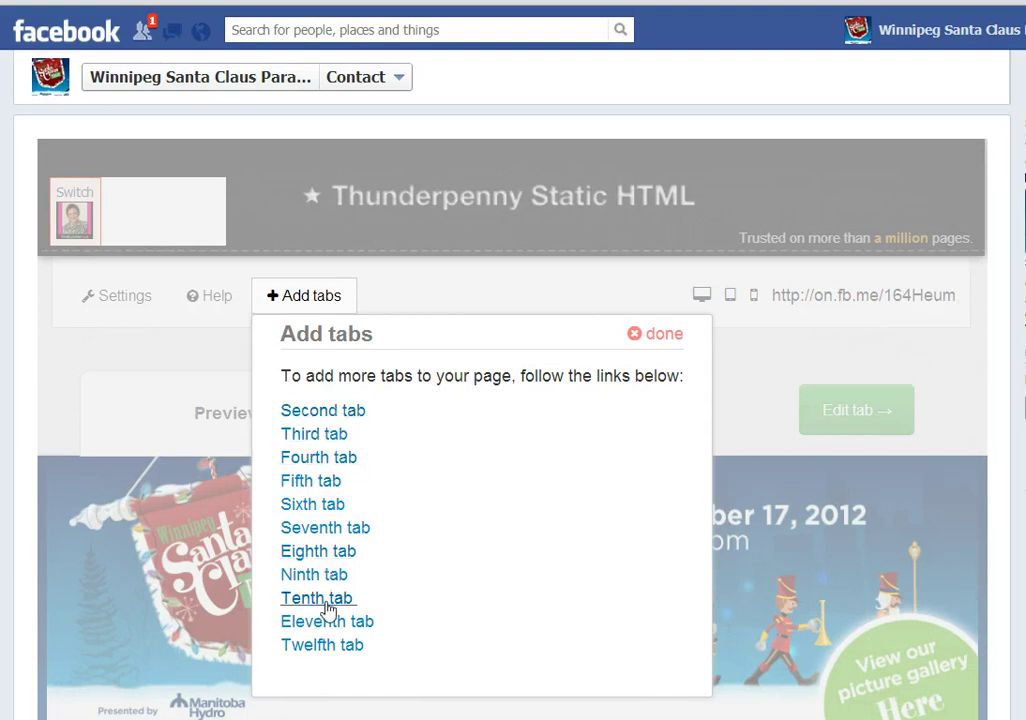
click(348, 414)
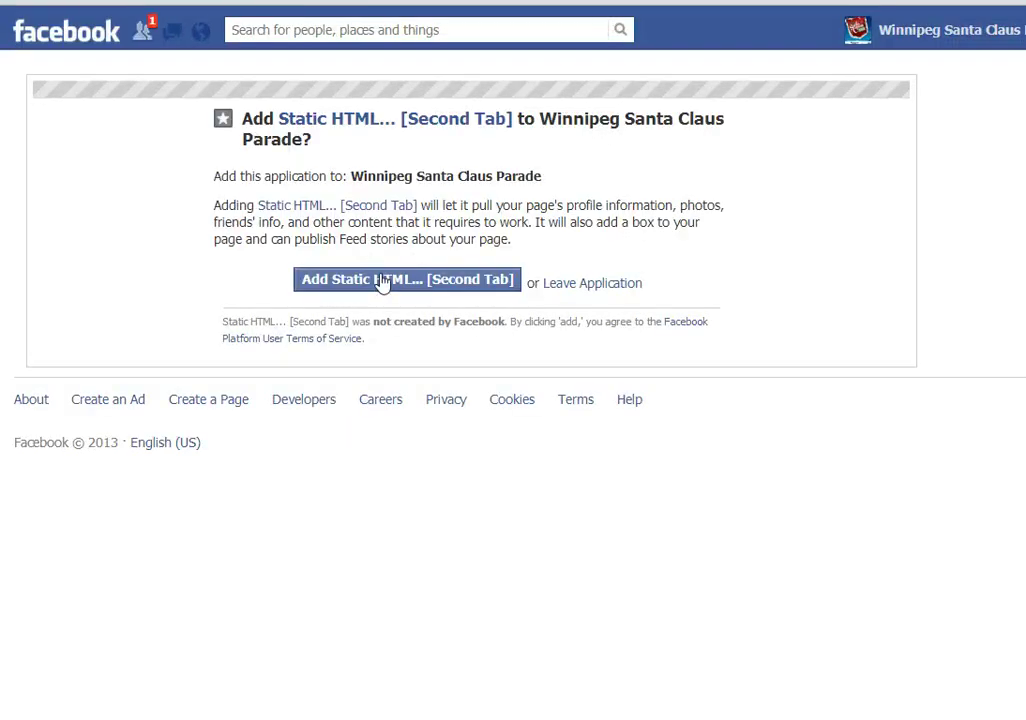
click(381, 281)
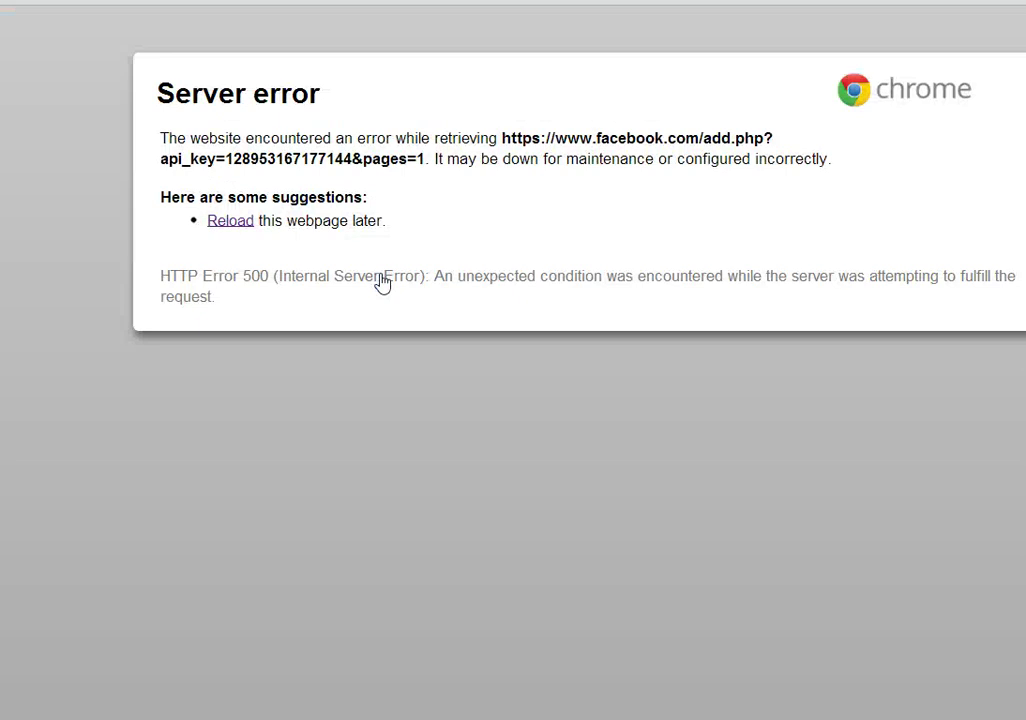
click(230, 221)
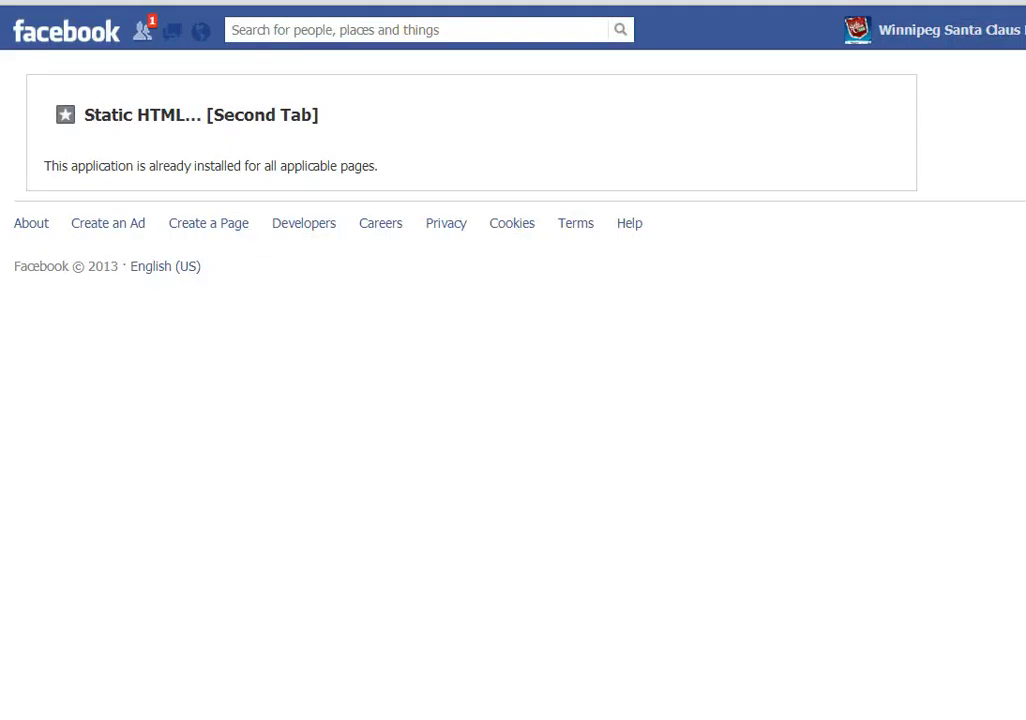
click(963, 37)
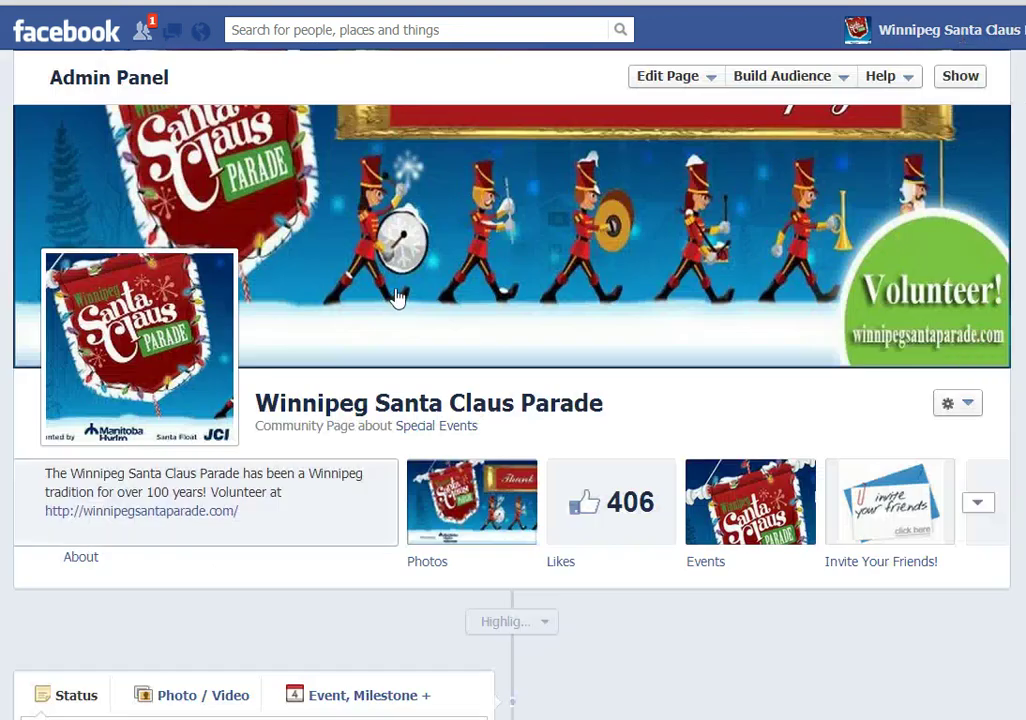
Change the Welcome [2] tab's custom tab name to 'Volunteers' and save
click(977, 502)
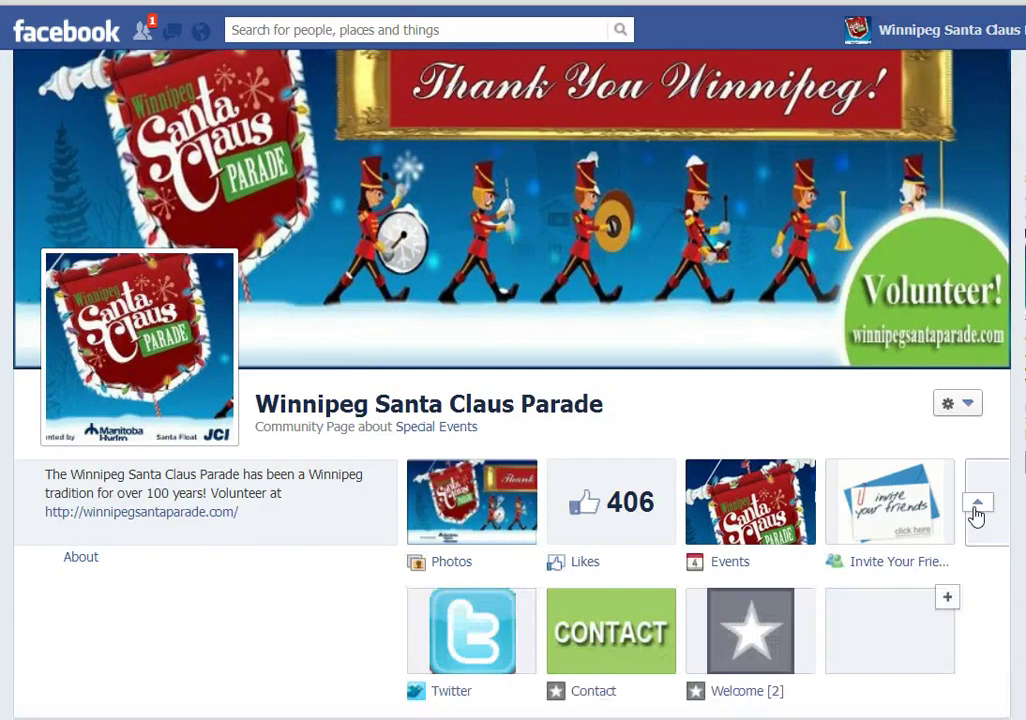
scroll(840, 540, down, 1)
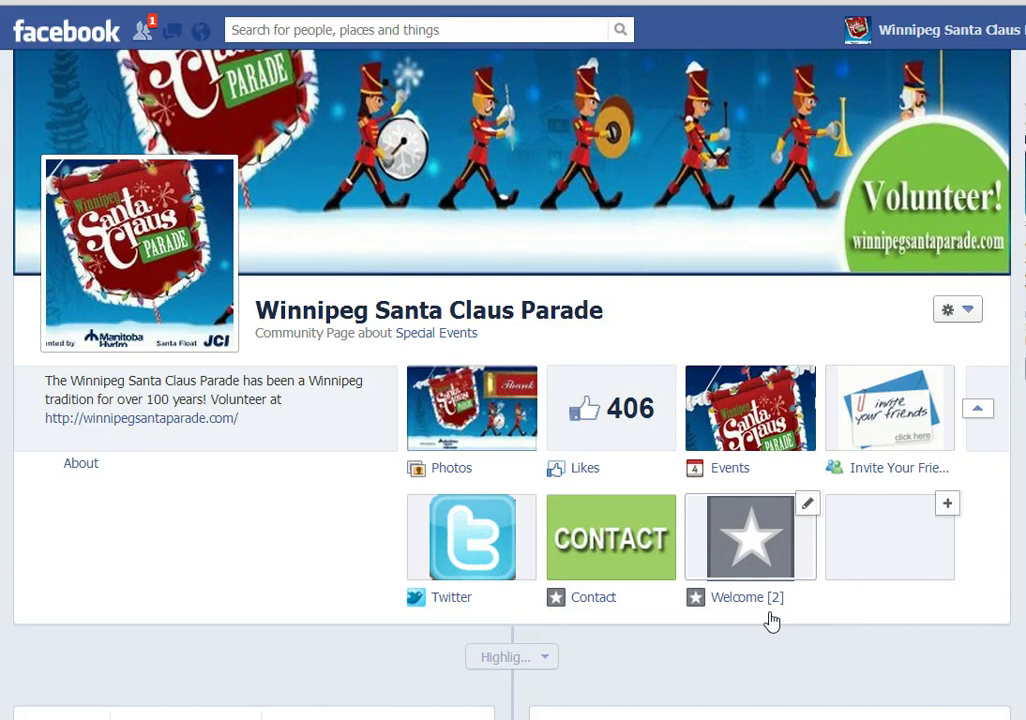
click(807, 504)
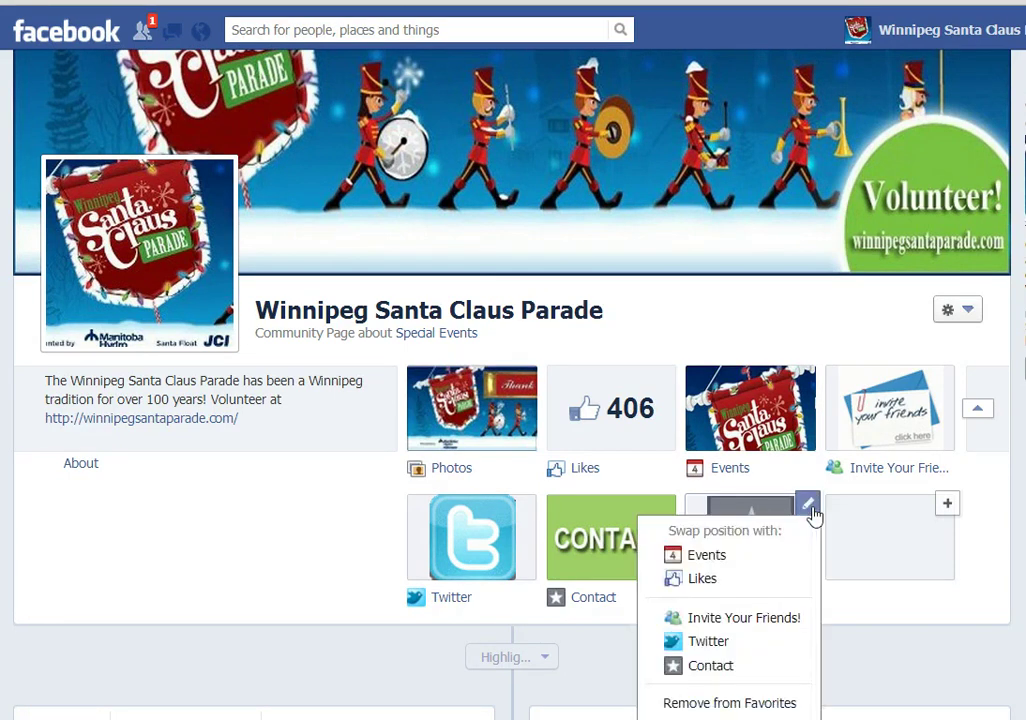
scroll(740, 588, down, 1)
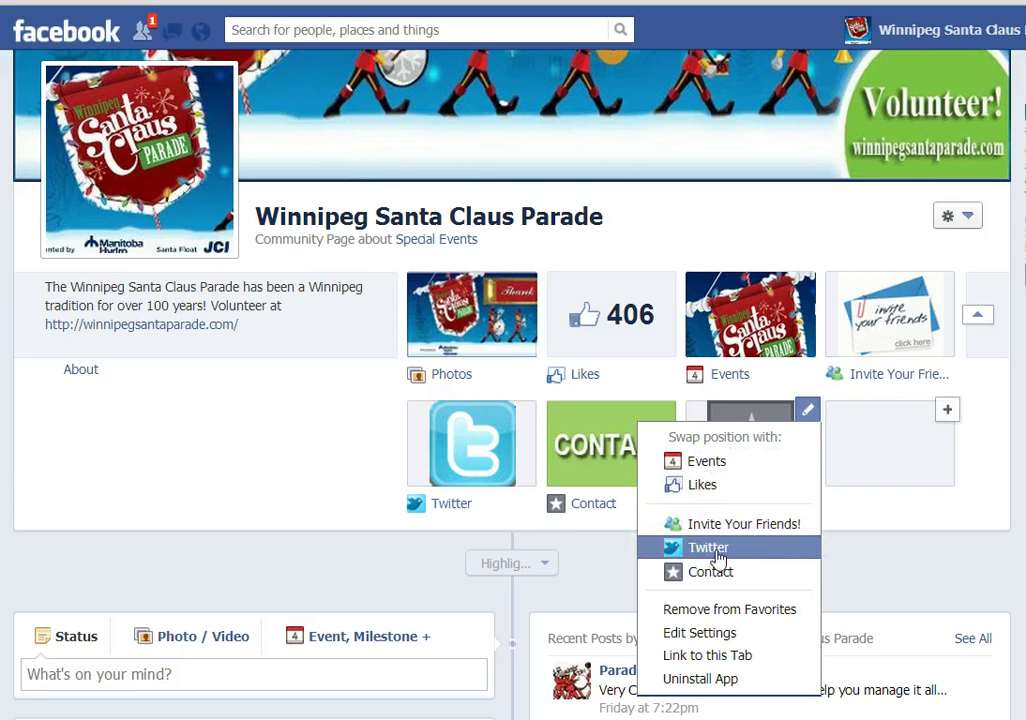
click(726, 634)
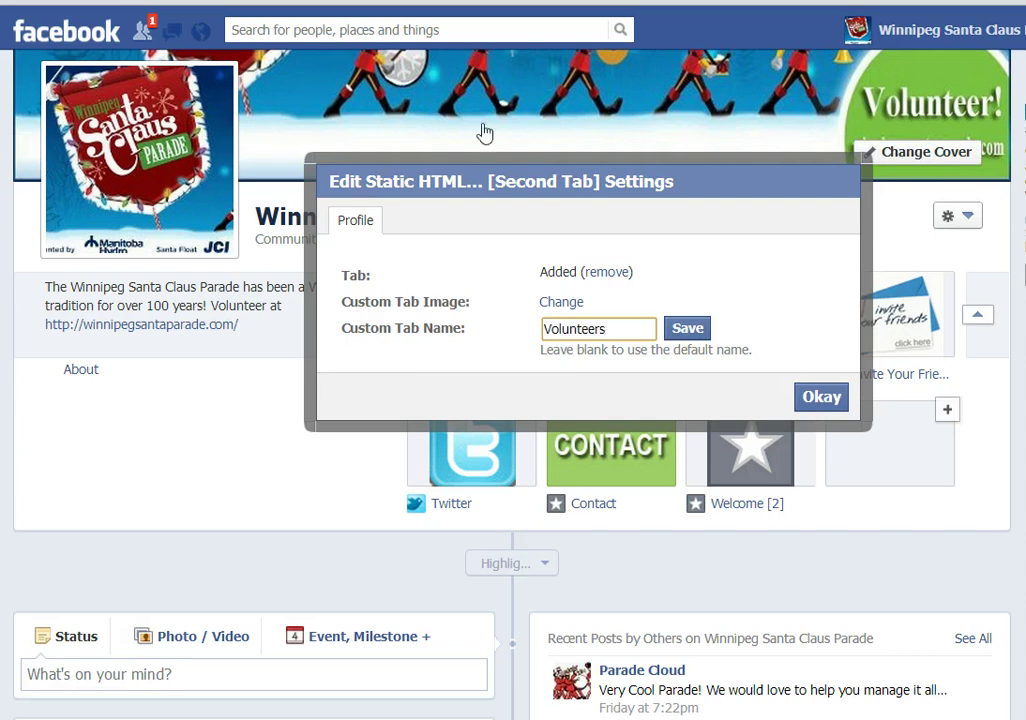
click(695, 336)
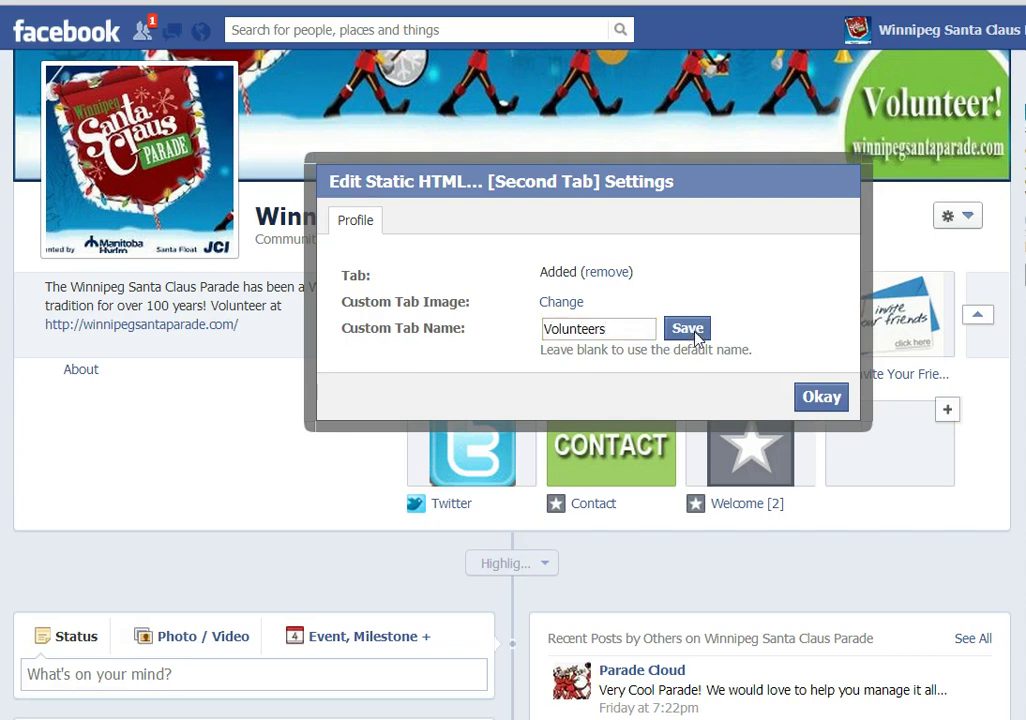
Upload the Volunteer image from Santa Claus Parade1 > Facebook Icons as the custom tab image
click(566, 304)
mouse_move(337, 154)
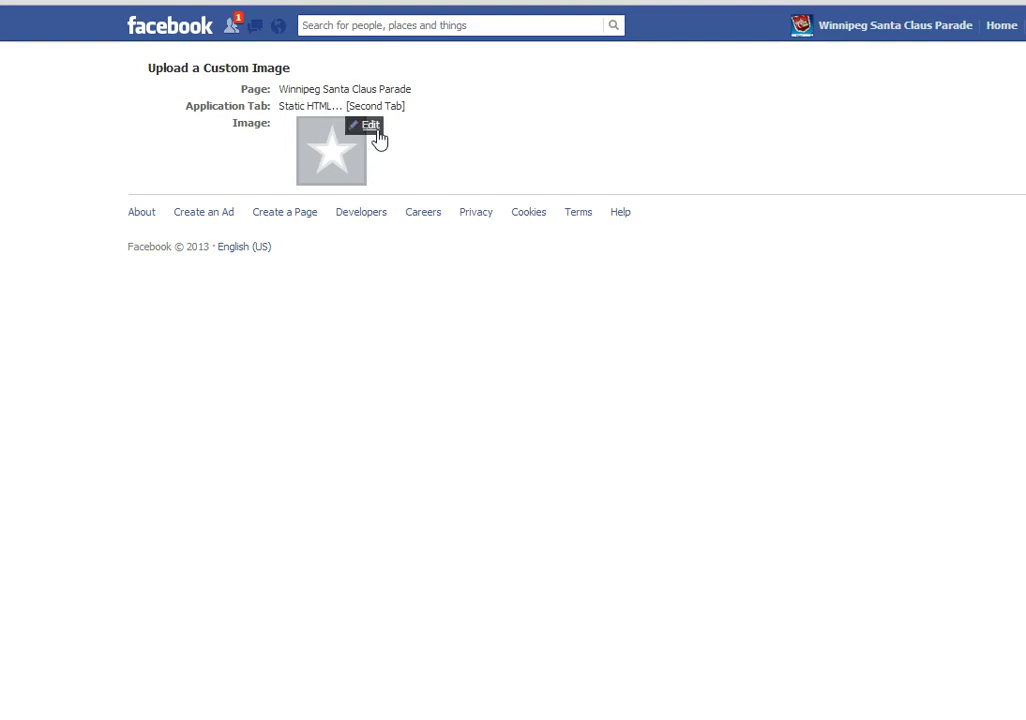
click(370, 126)
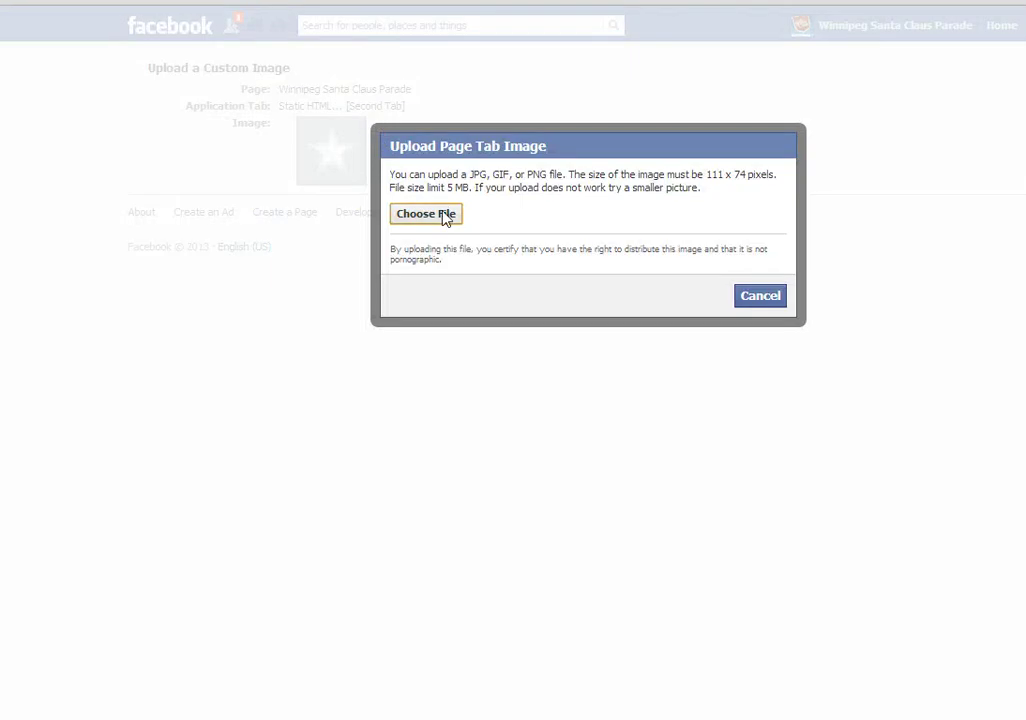
click(446, 215)
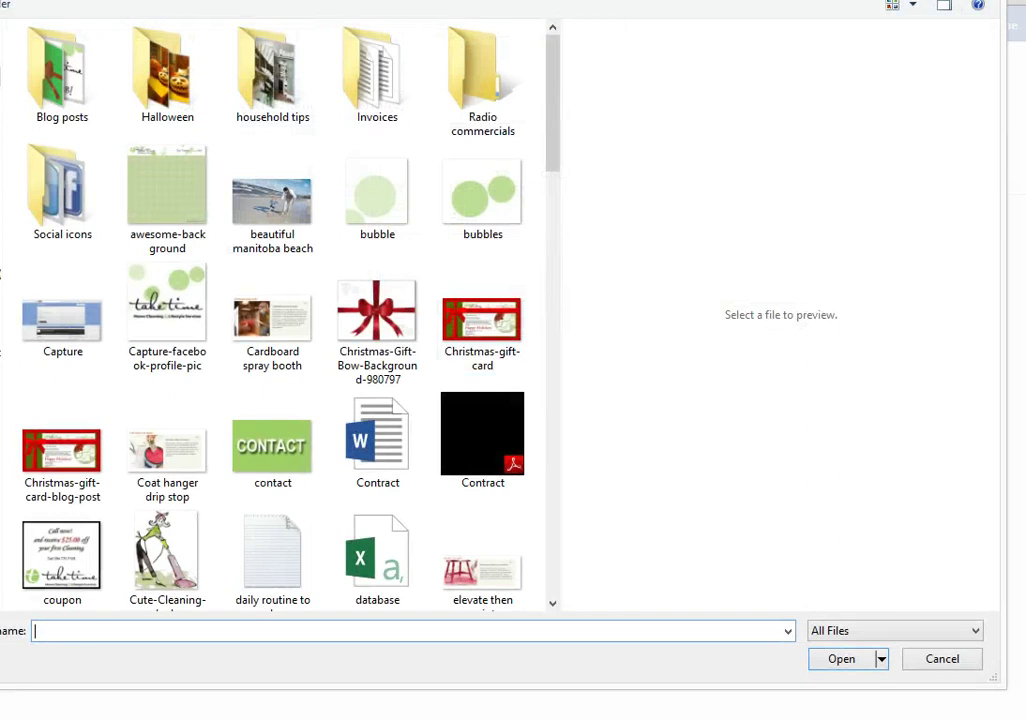
click(270, 424)
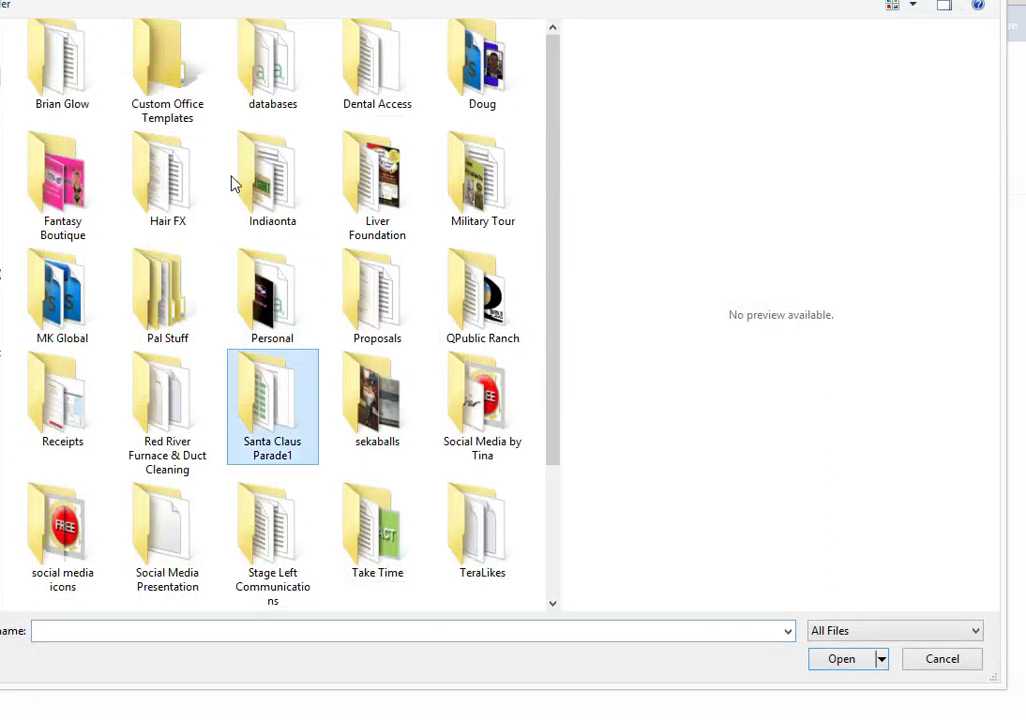
double_click(155, 88)
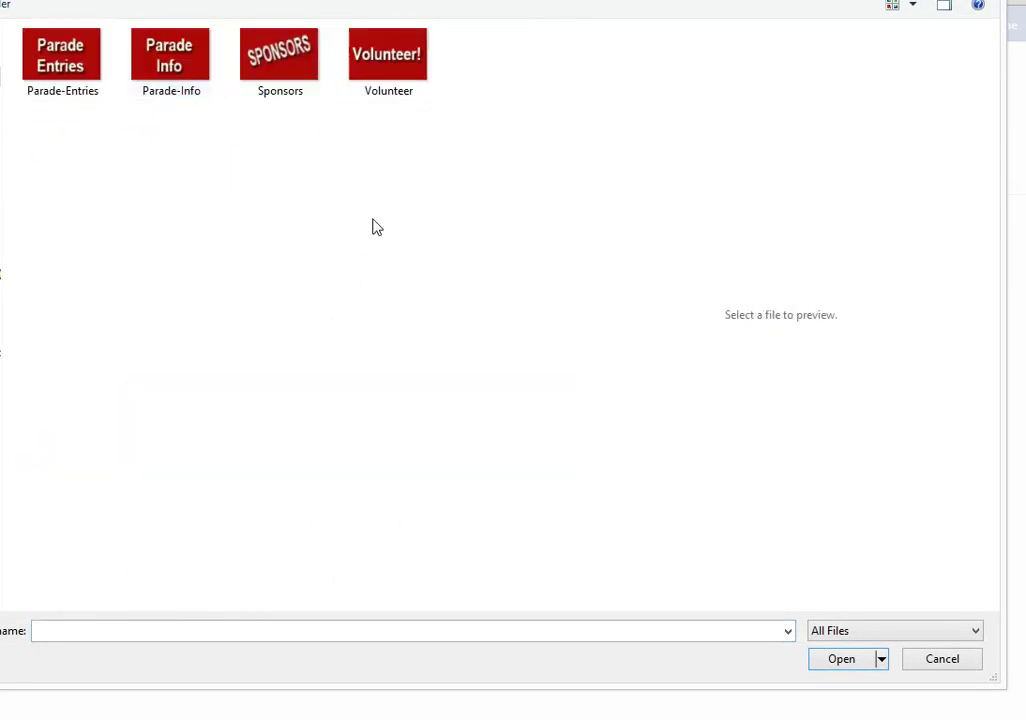
click(401, 55)
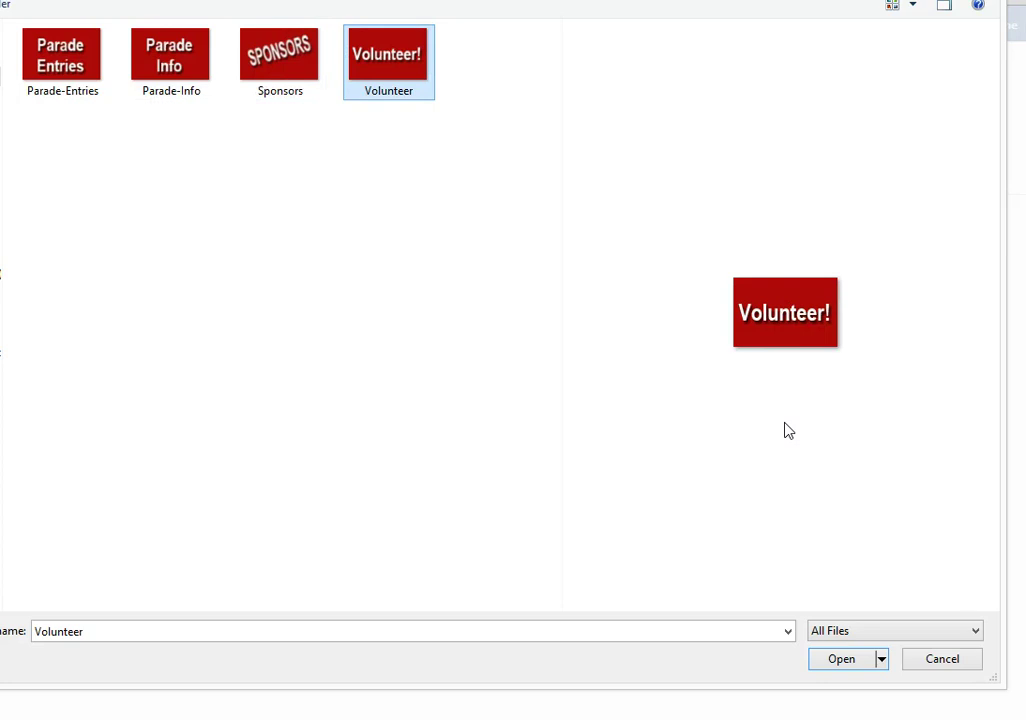
click(842, 659)
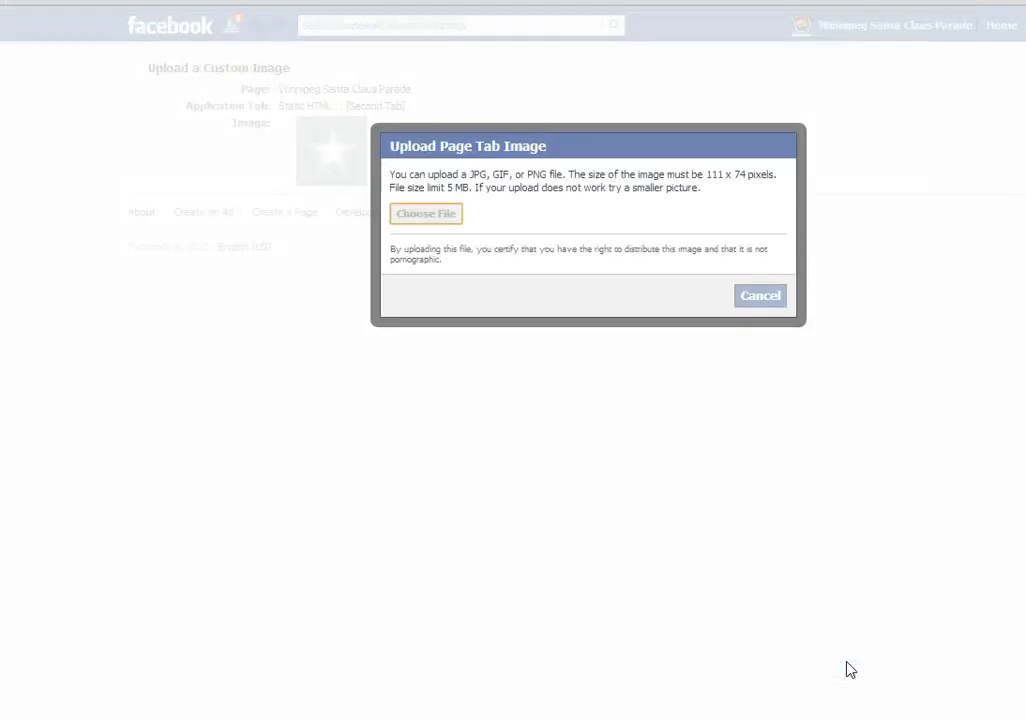
mouse_move(295, 172)
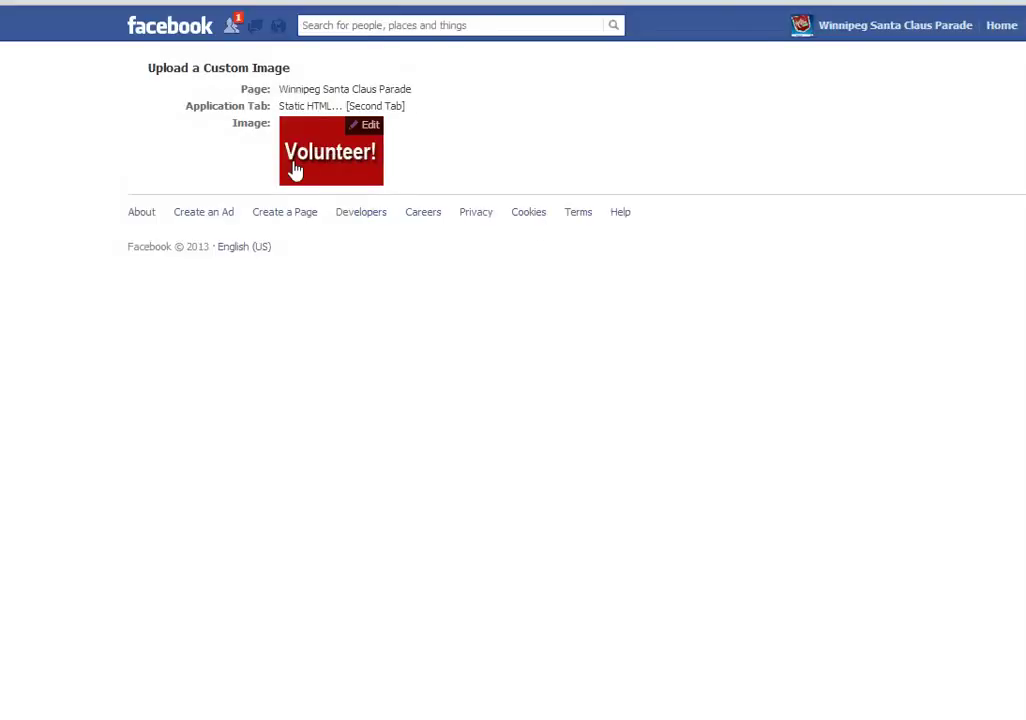
Open the Volunteers tab from the expanded apps row and switch its content to the Website app
click(886, 28)
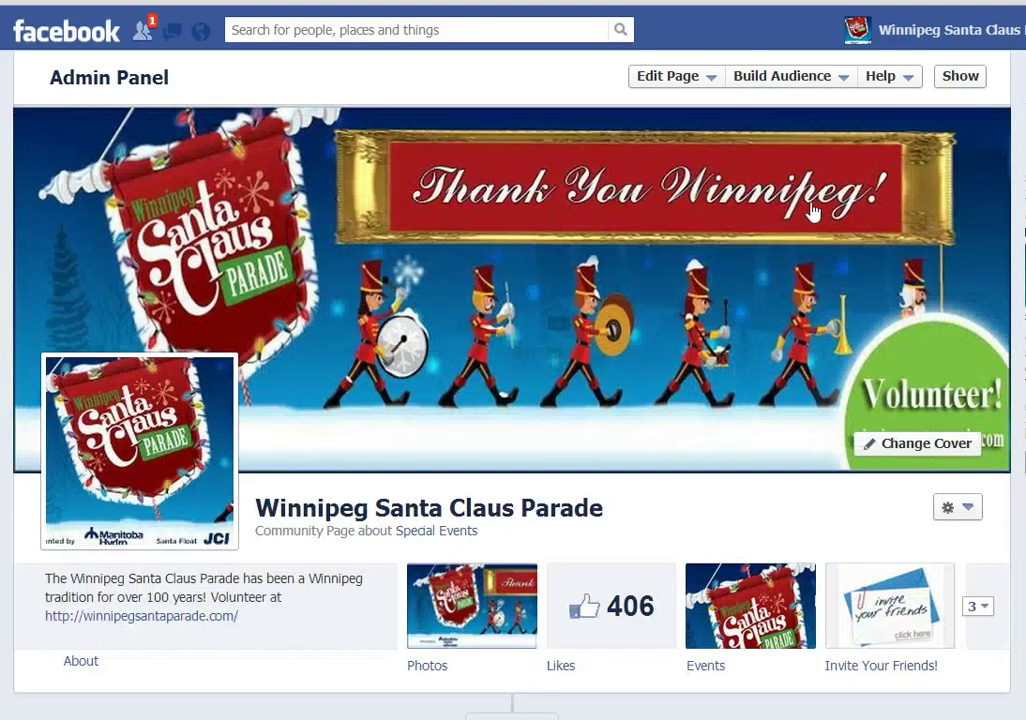
scroll(879, 483, down, 3)
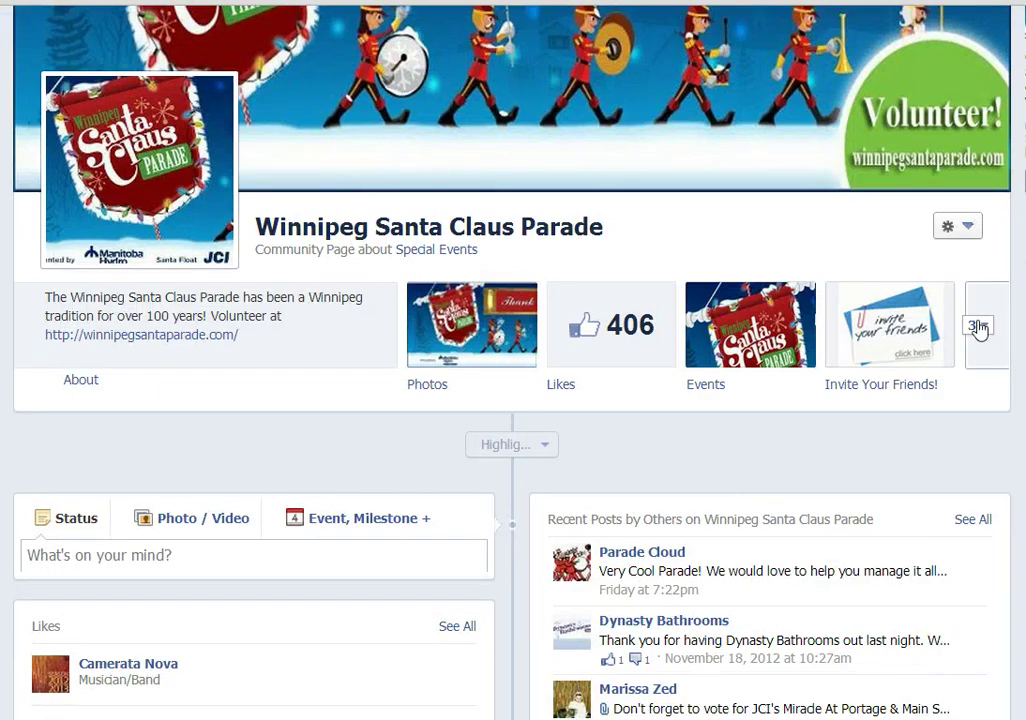
click(979, 326)
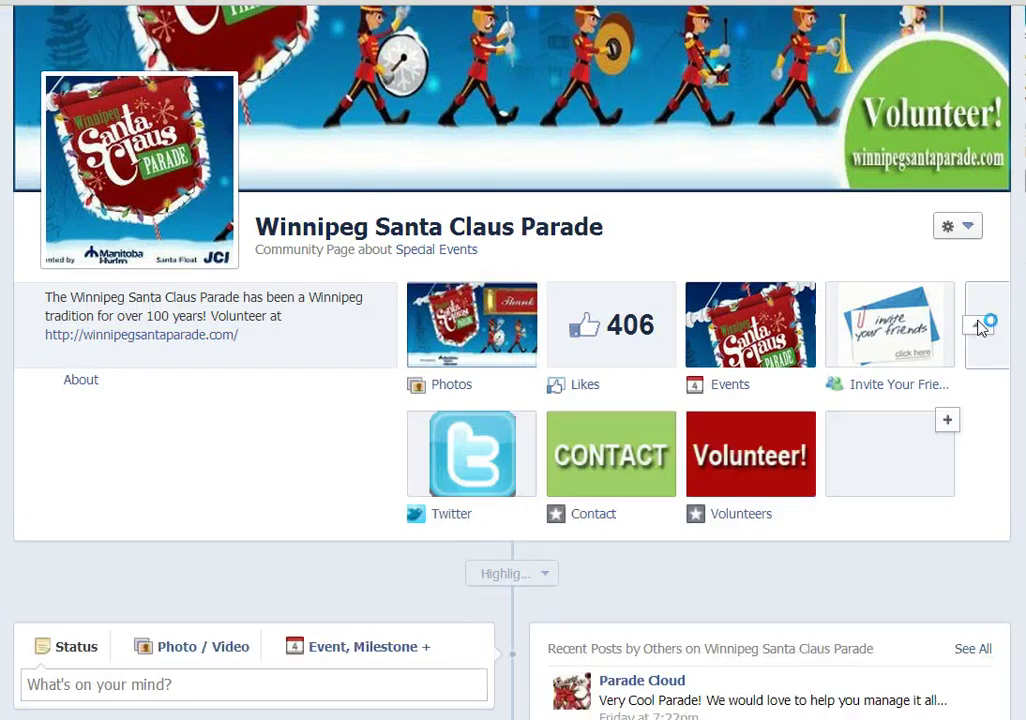
click(768, 458)
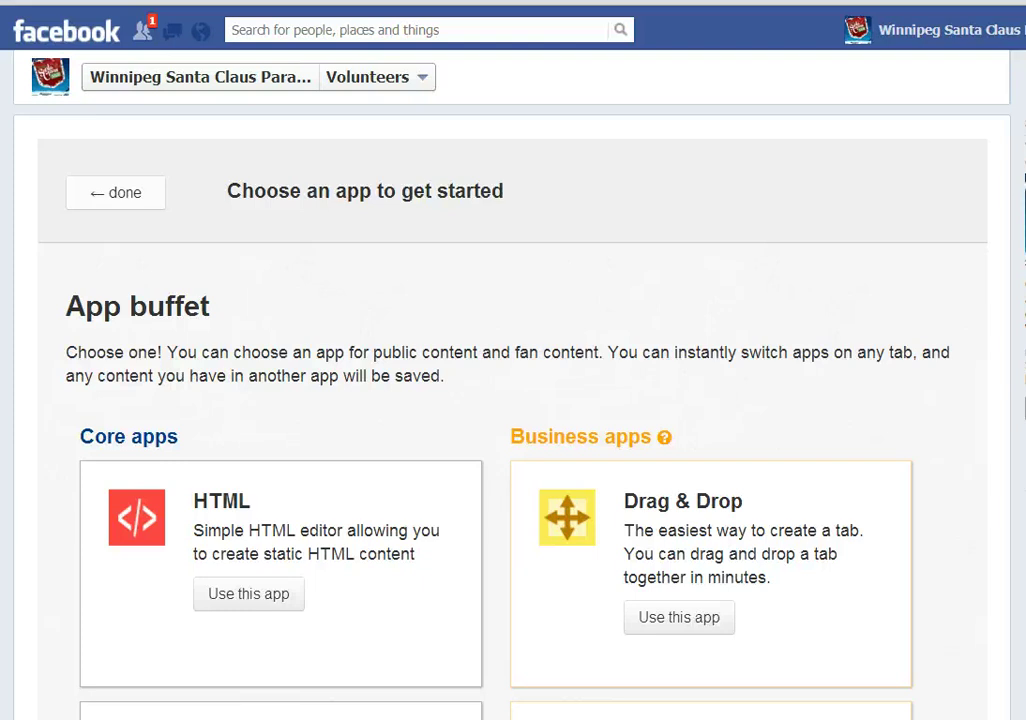
scroll(331, 219, down, 2)
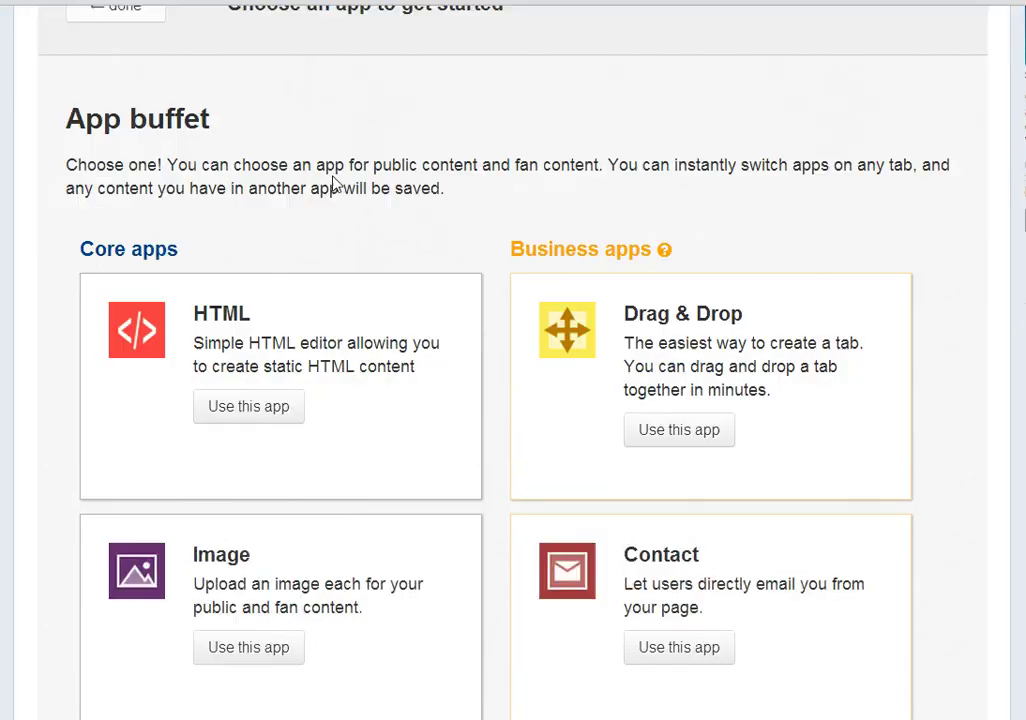
scroll(335, 190, down, 4)
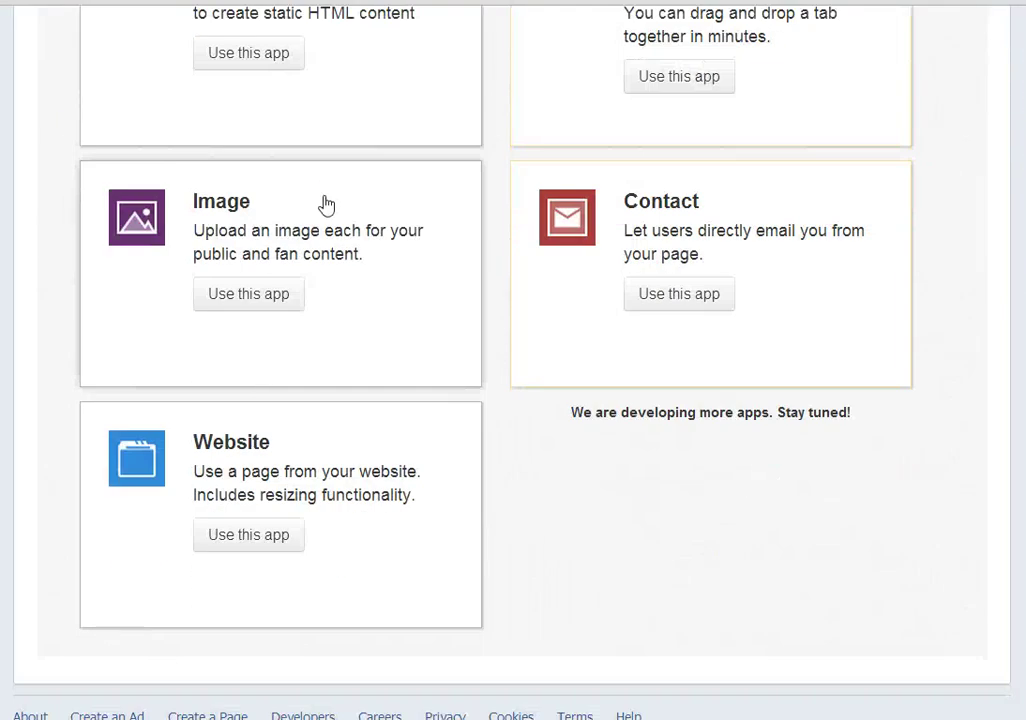
click(246, 545)
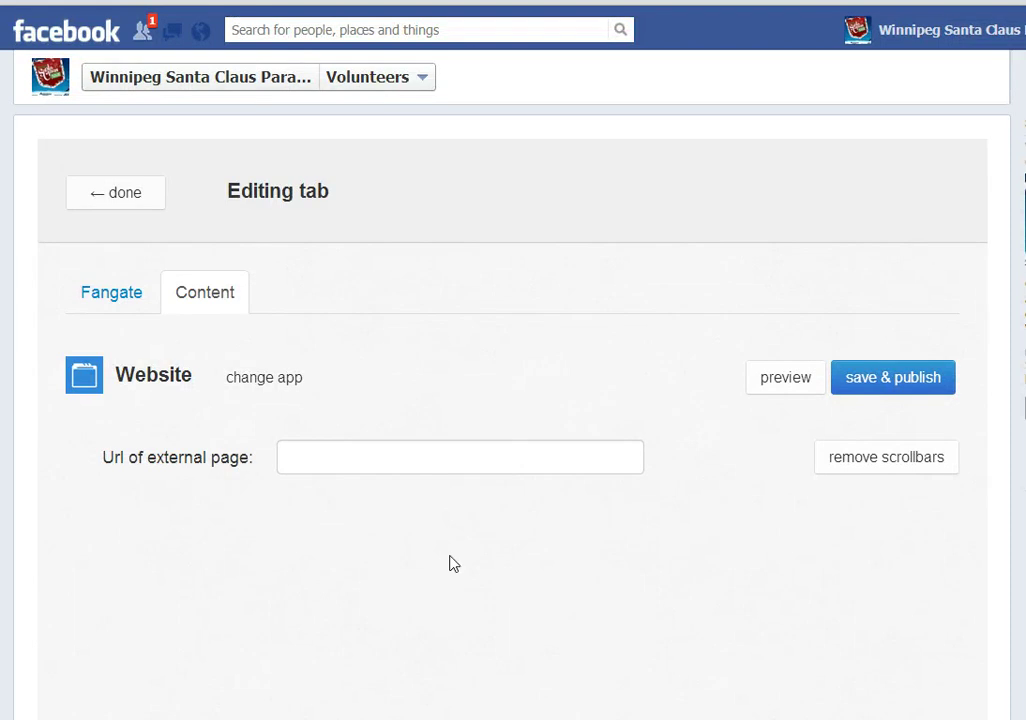
Paste the parade volunteers page address as the external page URL and load its preview
click(331, 454)
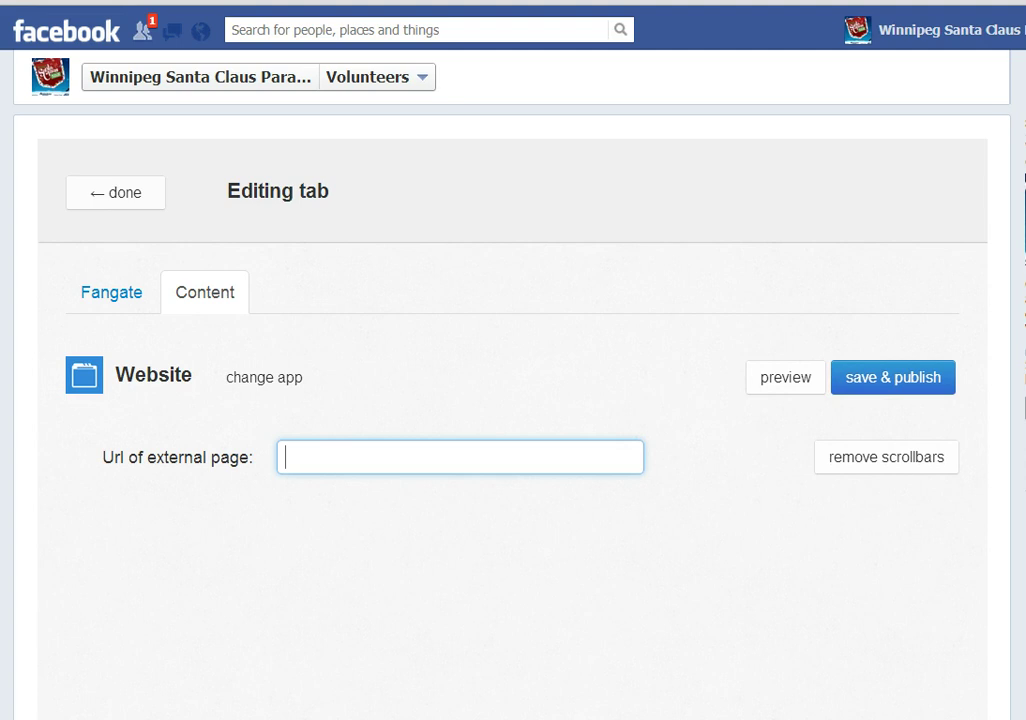
key(ctrl+v)
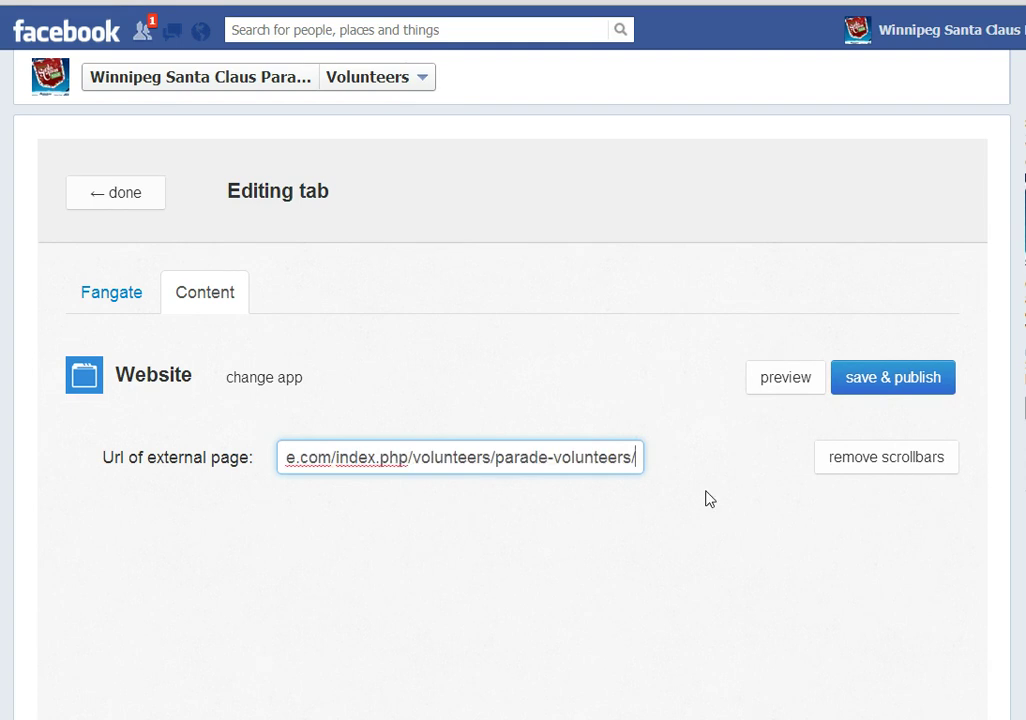
click(784, 579)
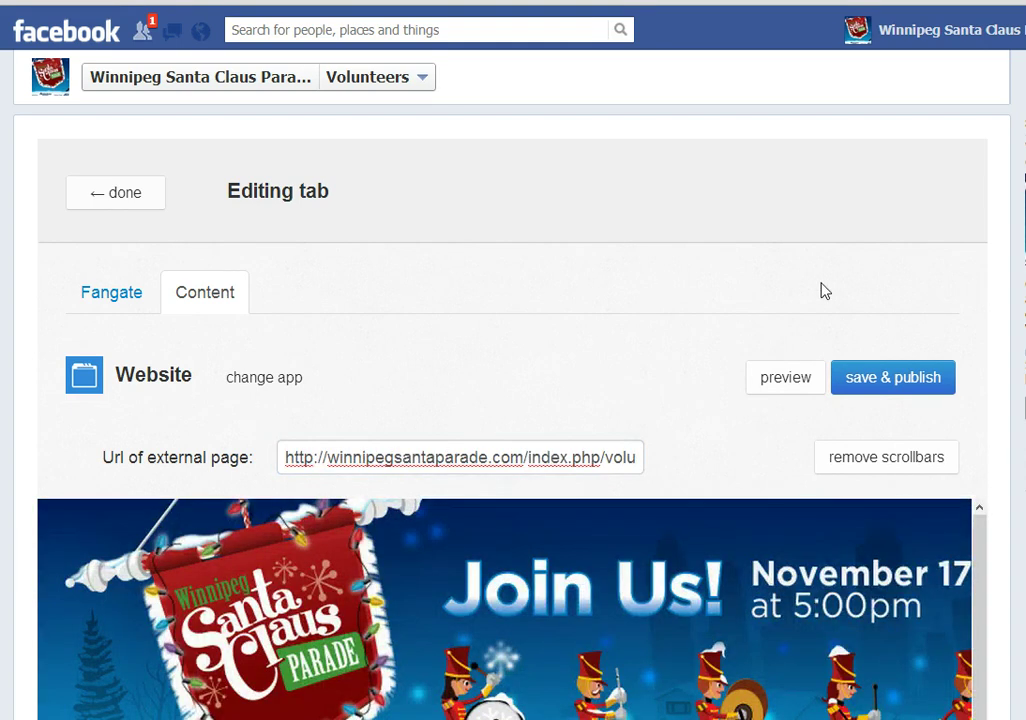
scroll(820, 250, down, 2)
scroll(820, 236, down, 1)
scroll(836, 573, down, 3)
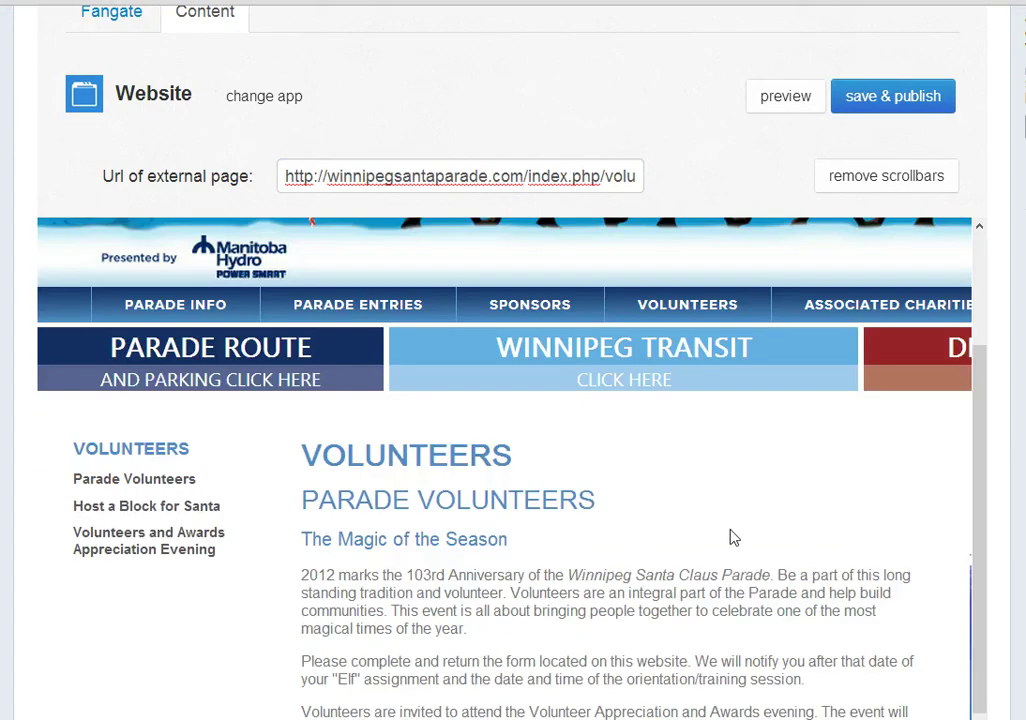
scroll(733, 536, down, 3)
scroll(753, 447, down, 5)
scroll(708, 513, up, 7)
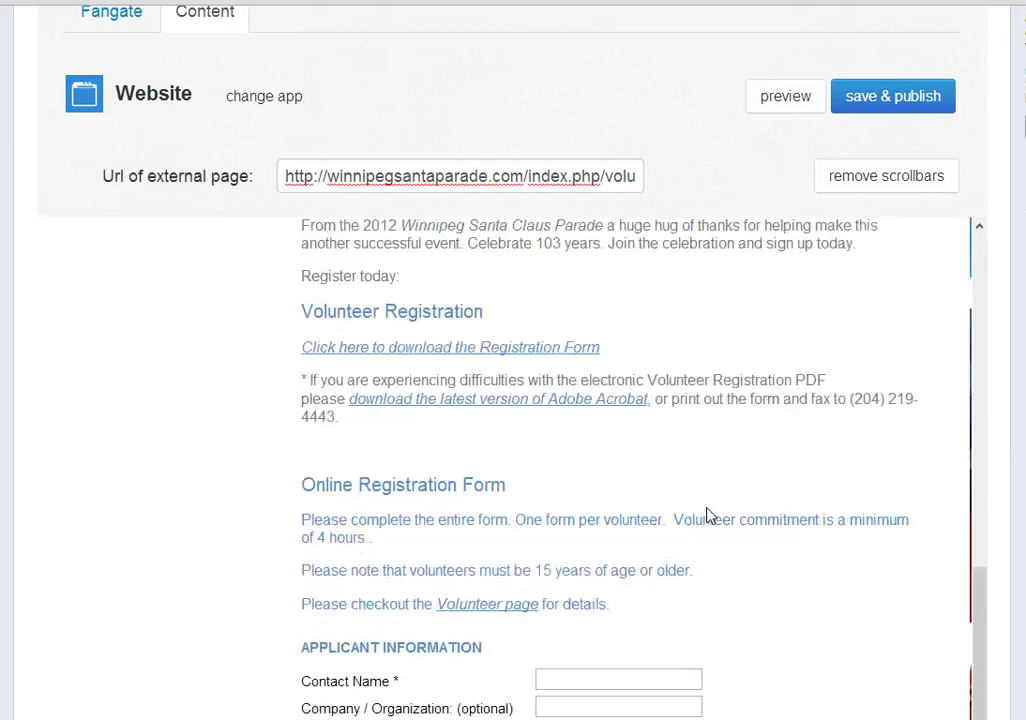
scroll(708, 508, up, 6)
scroll(719, 488, down, 1)
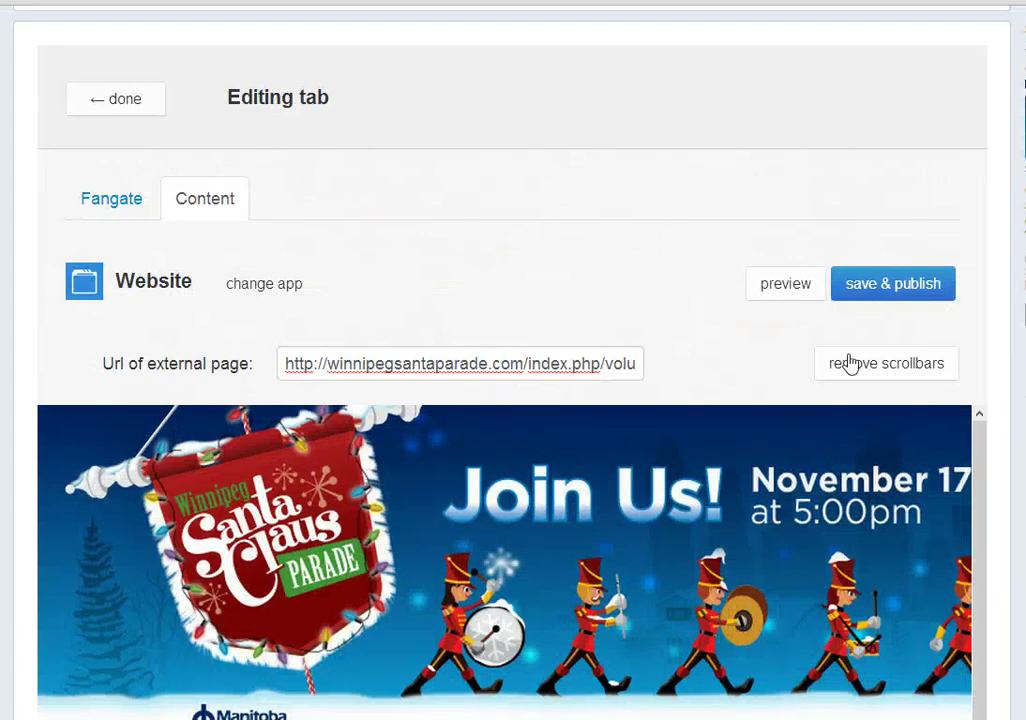
Remove scrollbars, narrow the embedded page's width, and save & publish the Volunteers tab
click(886, 373)
scroll(657, 268, down, 4)
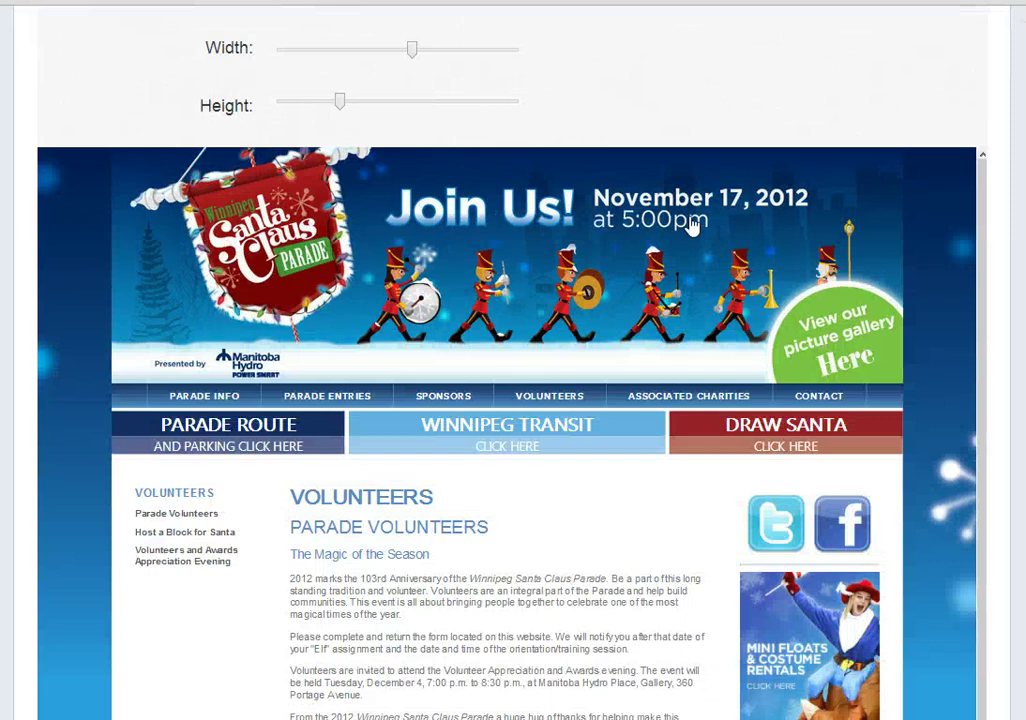
scroll(745, 318, up, 1)
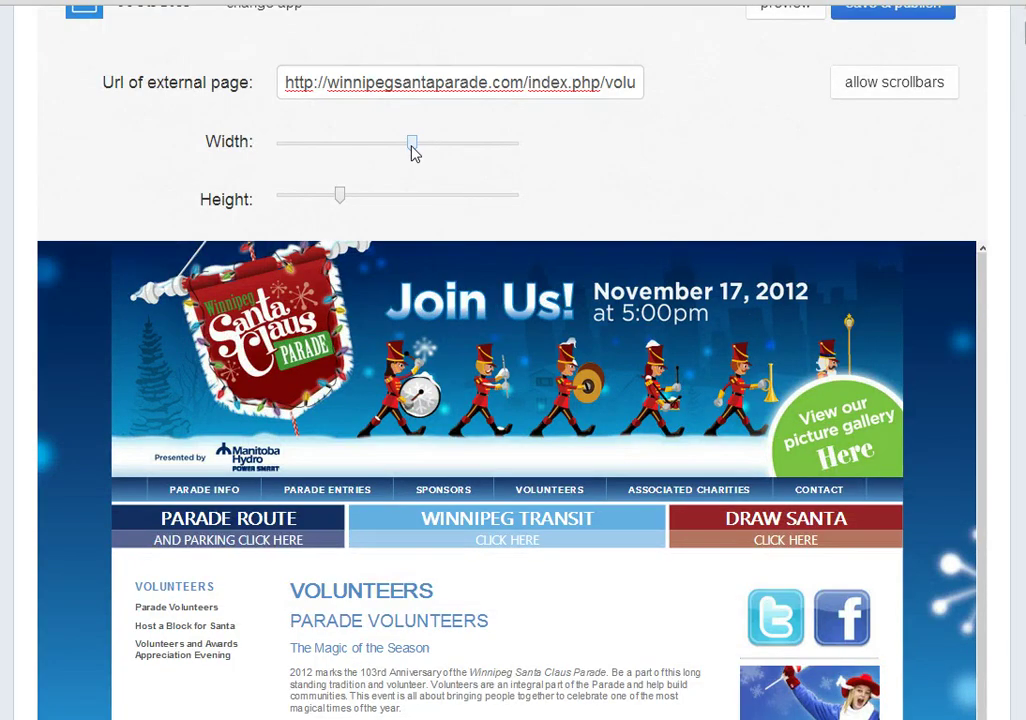
drag(415, 152, 361, 164)
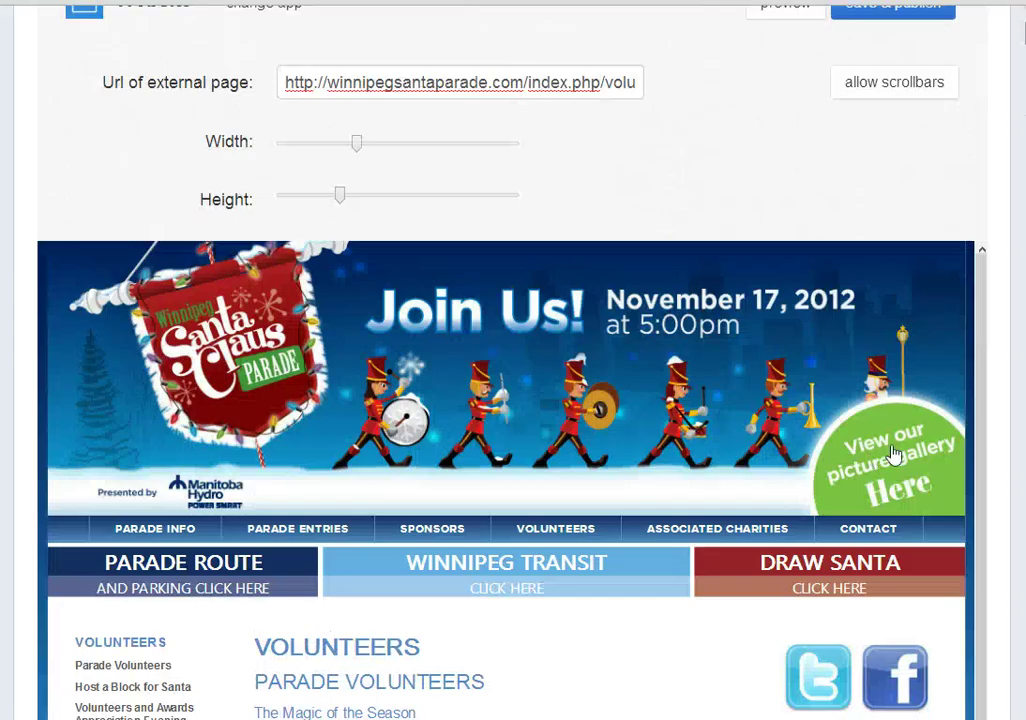
scroll(895, 455, up, 4)
click(907, 378)
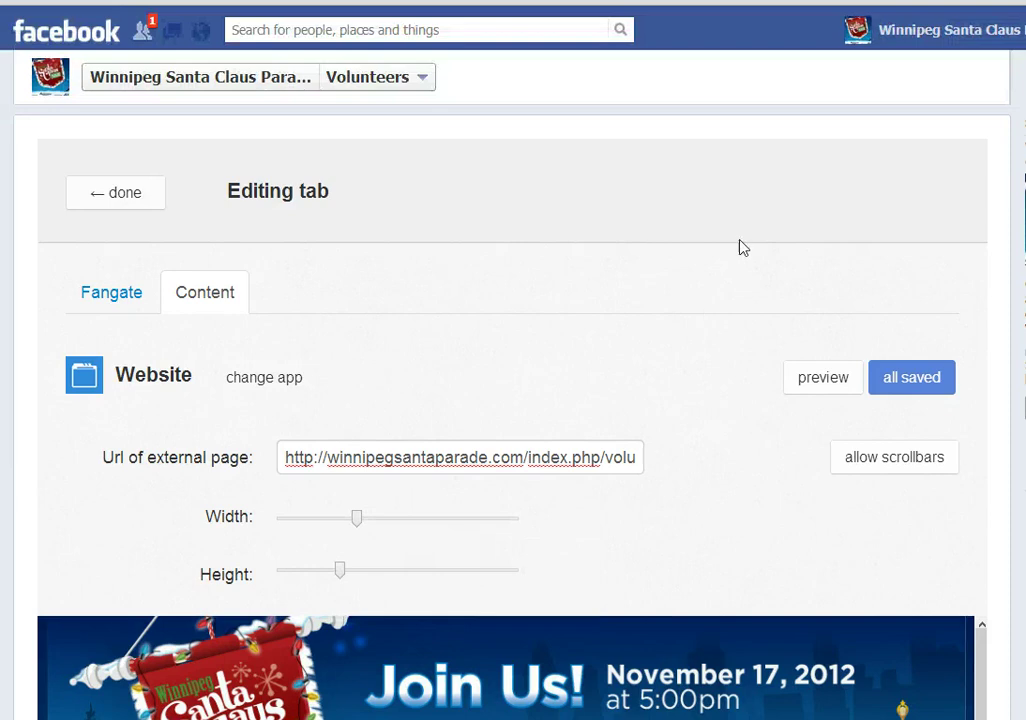
Open the Volunteer! tab from the page's apps row in visitor mode
click(918, 34)
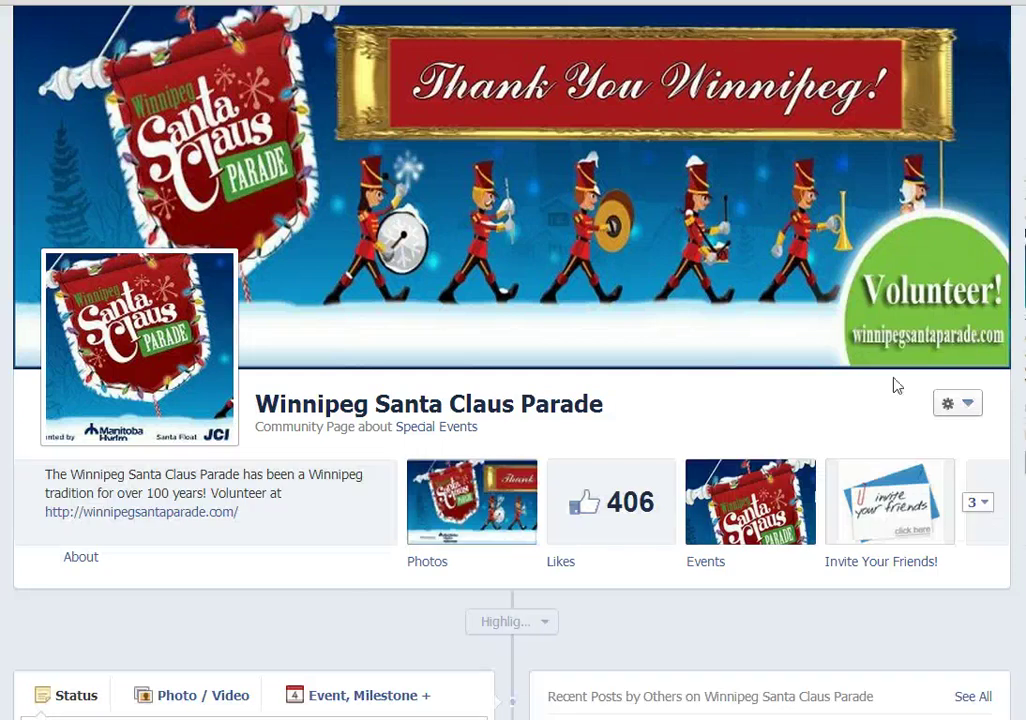
click(976, 500)
scroll(698, 282, down, 2)
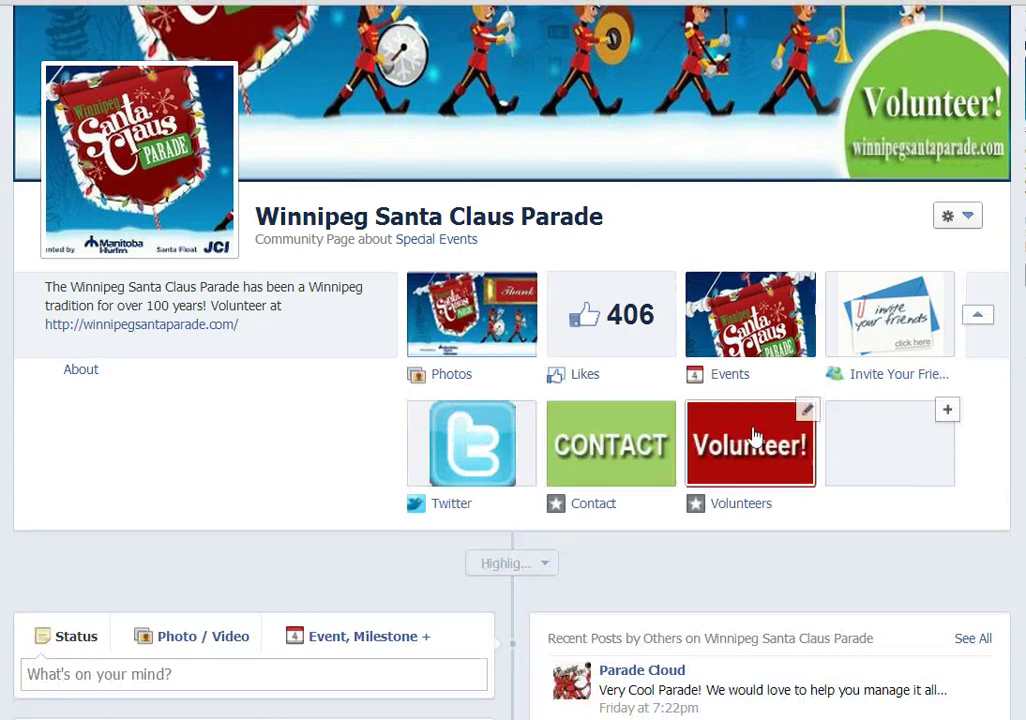
click(756, 431)
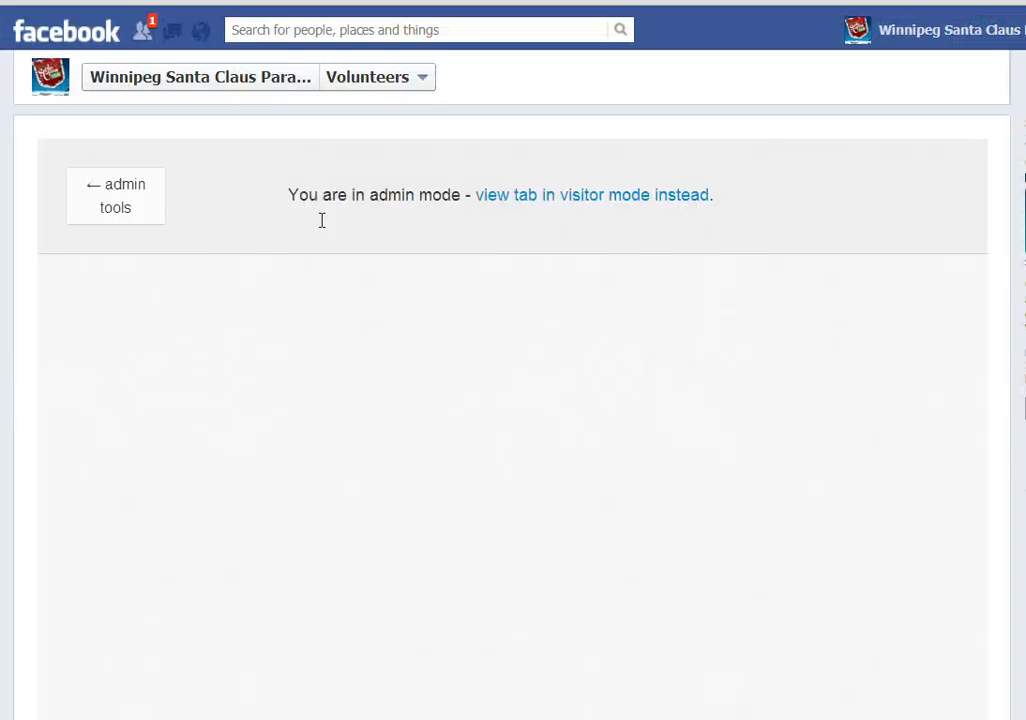
click(565, 196)
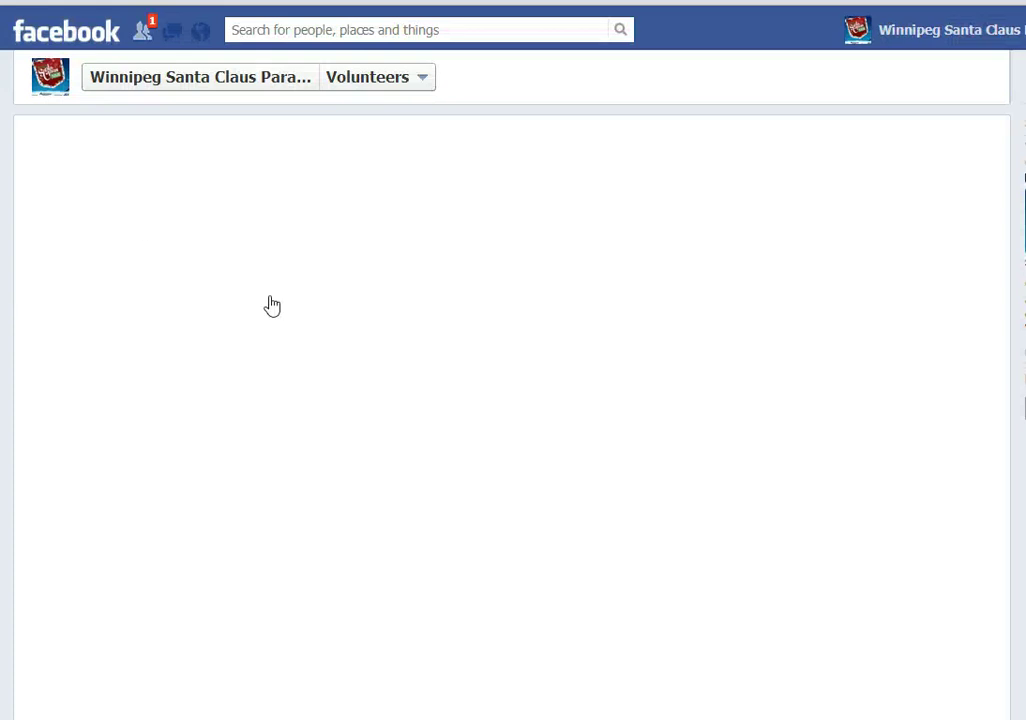
Scroll through the embedded volunteers page and check its registration form accepts input
scroll(696, 416, down, 8)
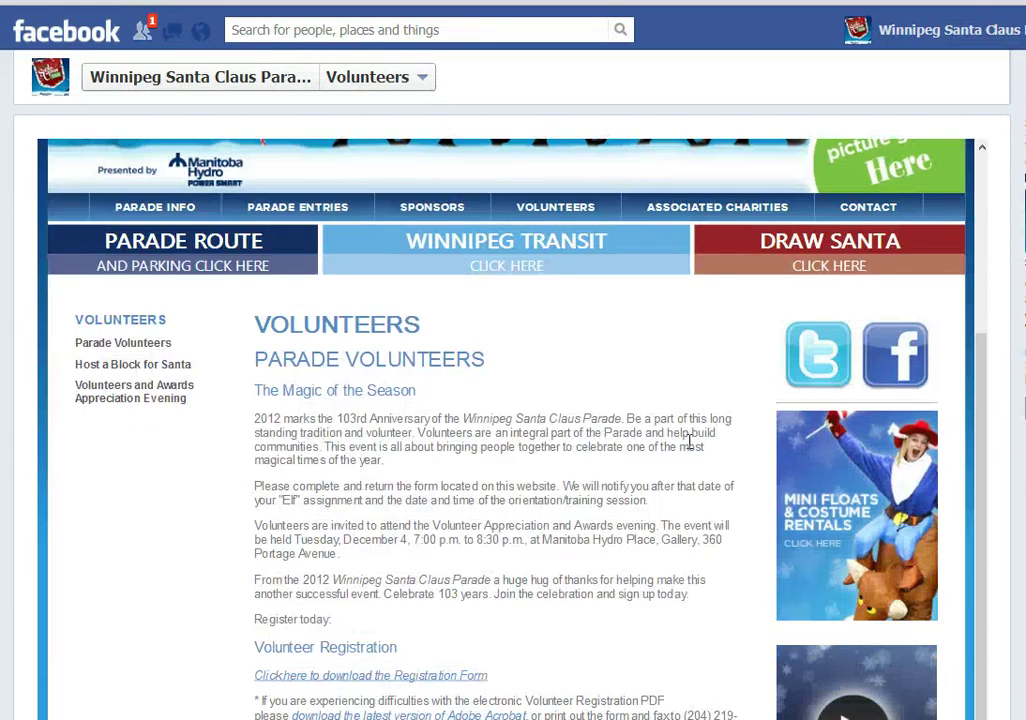
scroll(699, 405, down, 5)
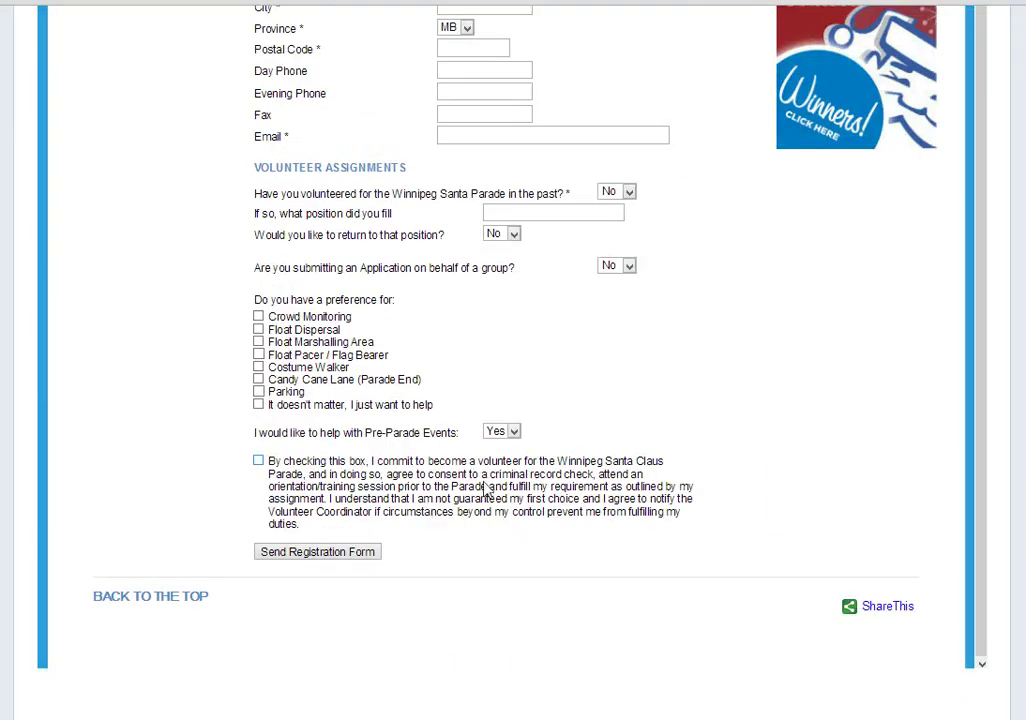
scroll(487, 490, up, 4)
click(484, 313)
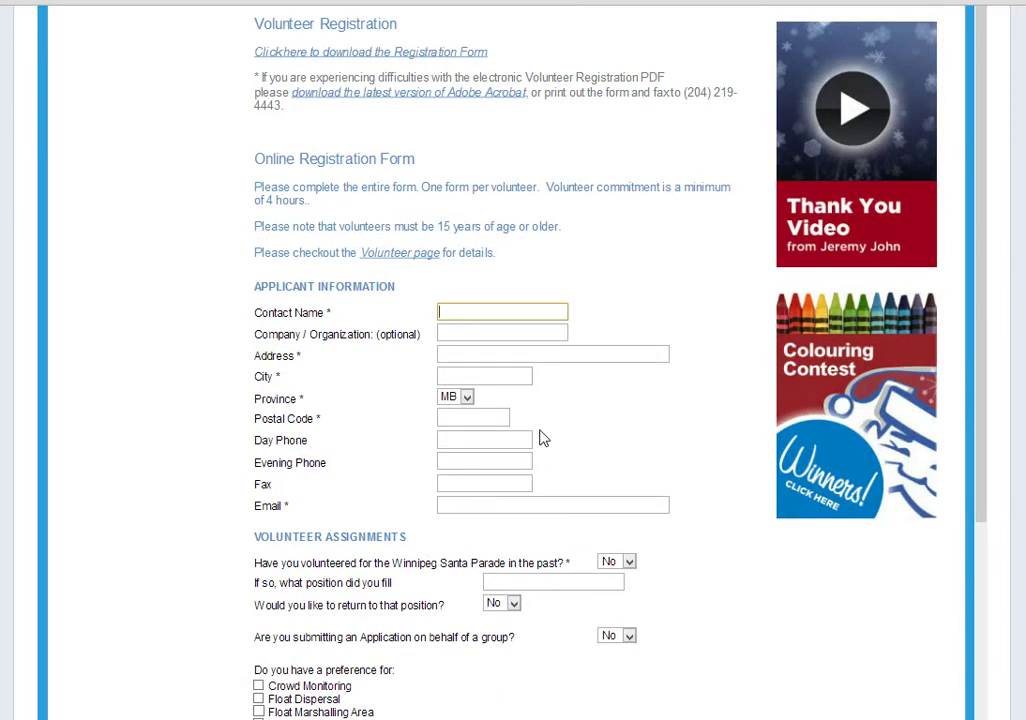
scroll(540, 438, up, 9)
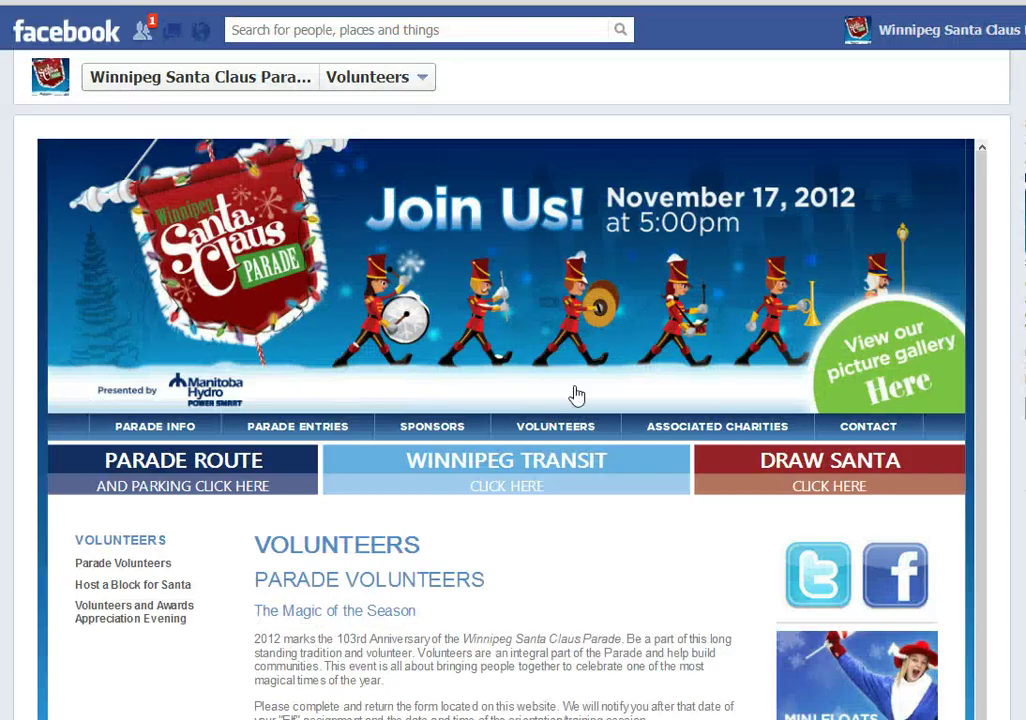
From the Contact tab, add the 'Static HTML [Third Tab]' app and reload after the server error
click(948, 32)
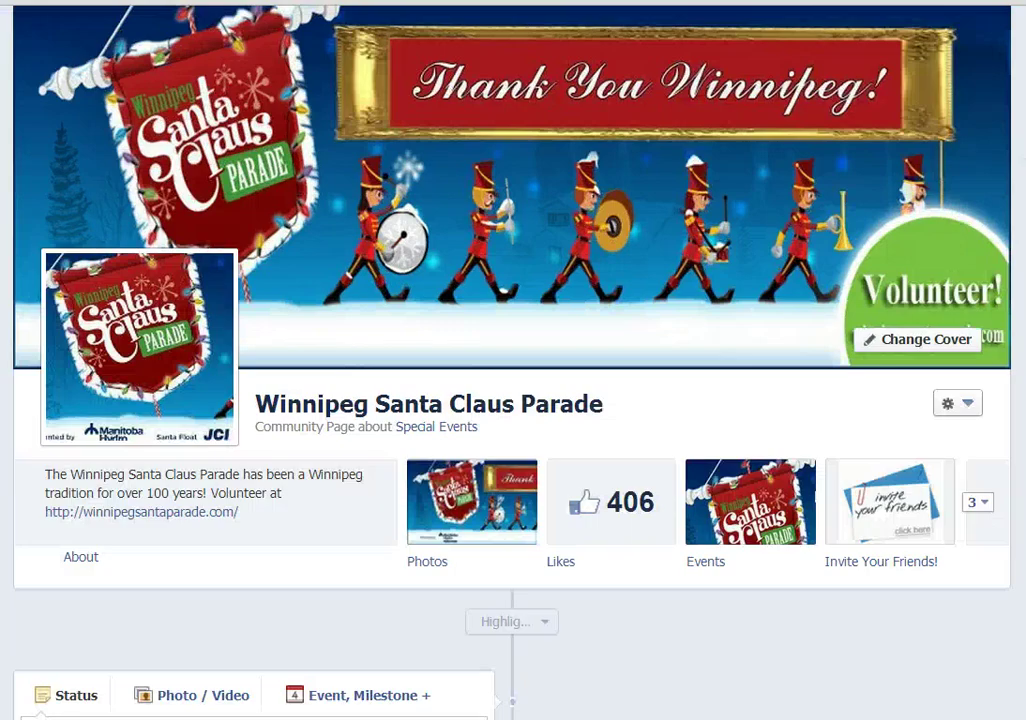
click(979, 508)
scroll(843, 295, down, 2)
scroll(843, 295, down, 1)
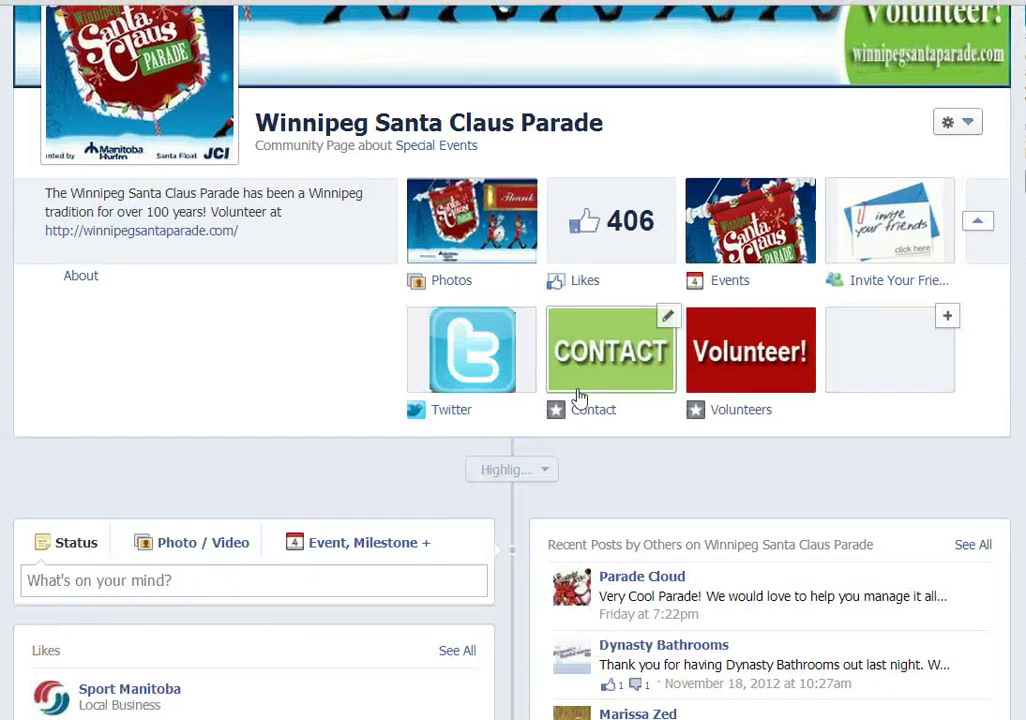
click(632, 334)
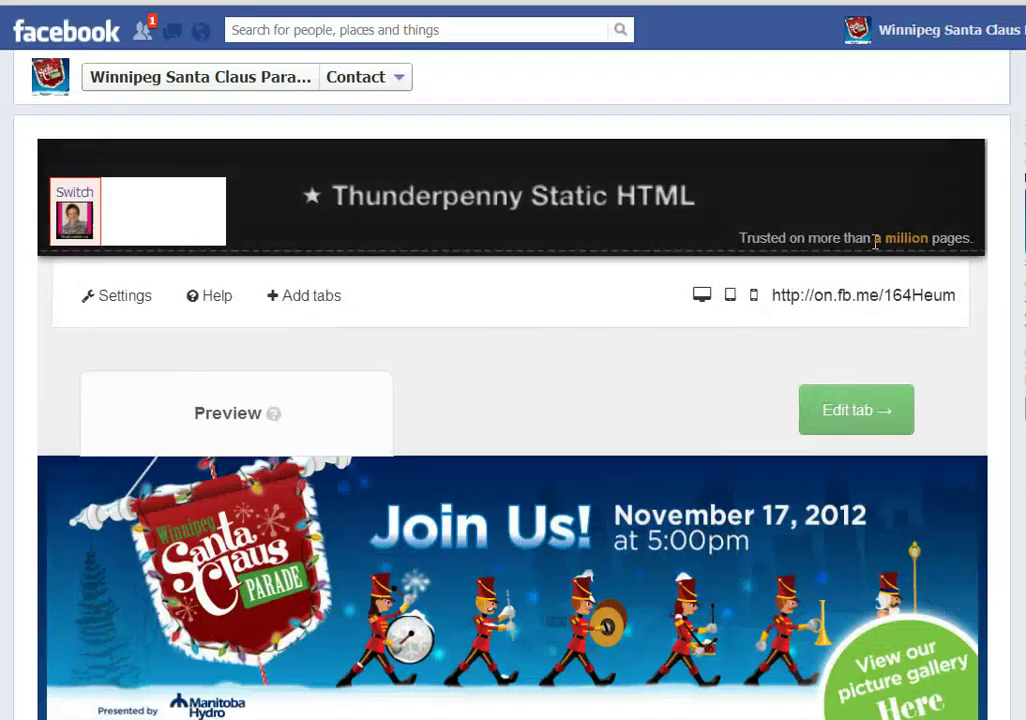
click(297, 305)
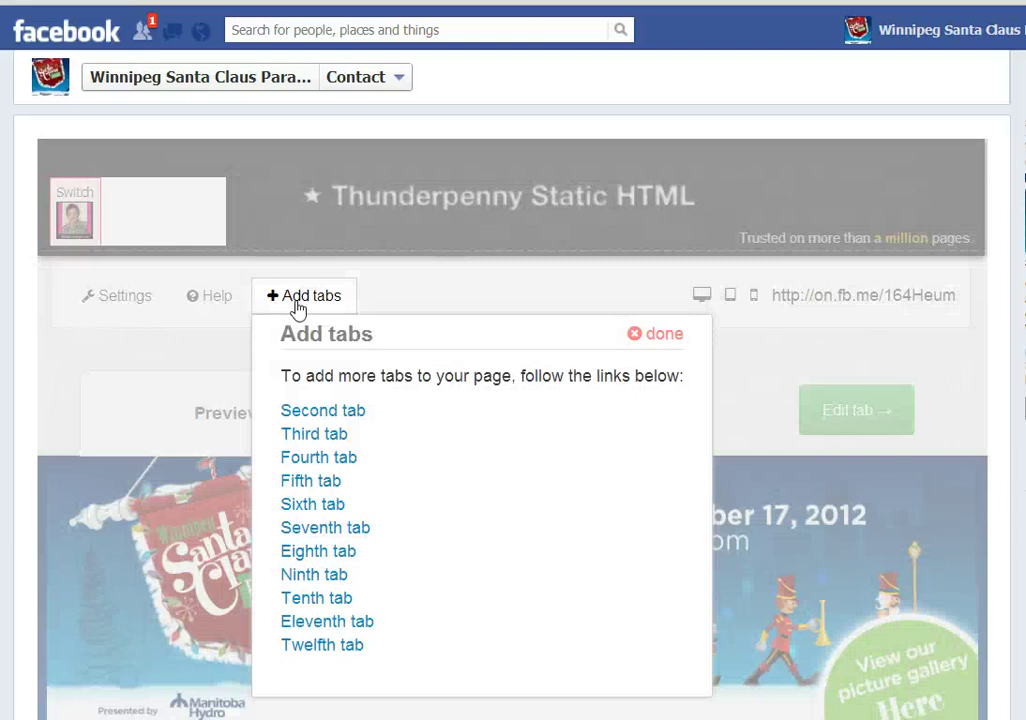
click(329, 443)
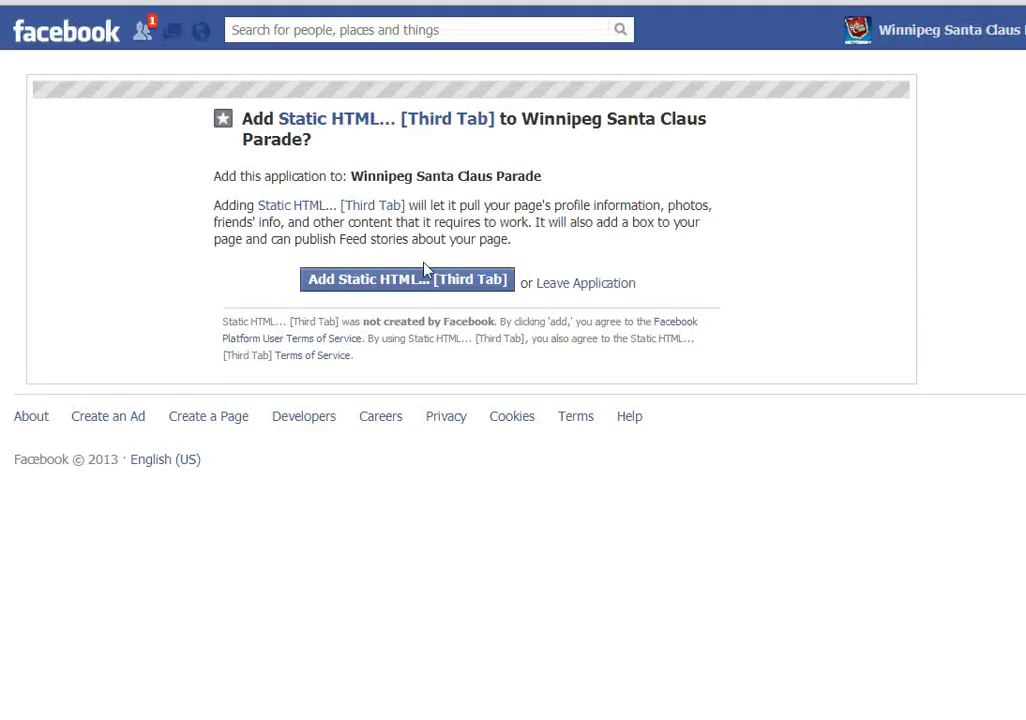
click(435, 281)
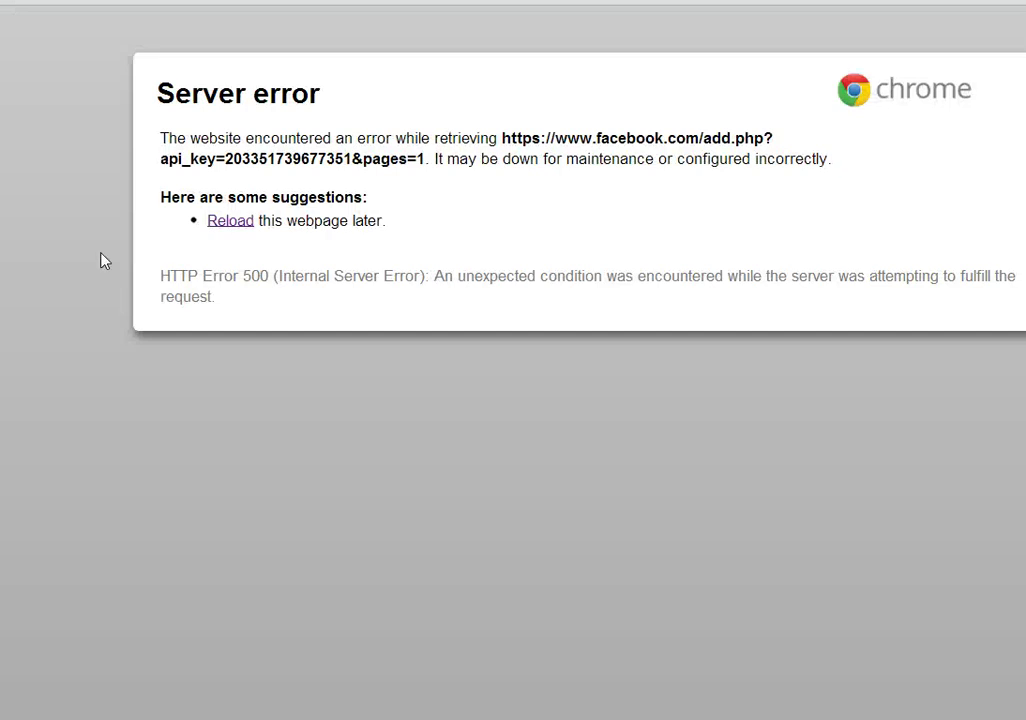
click(232, 221)
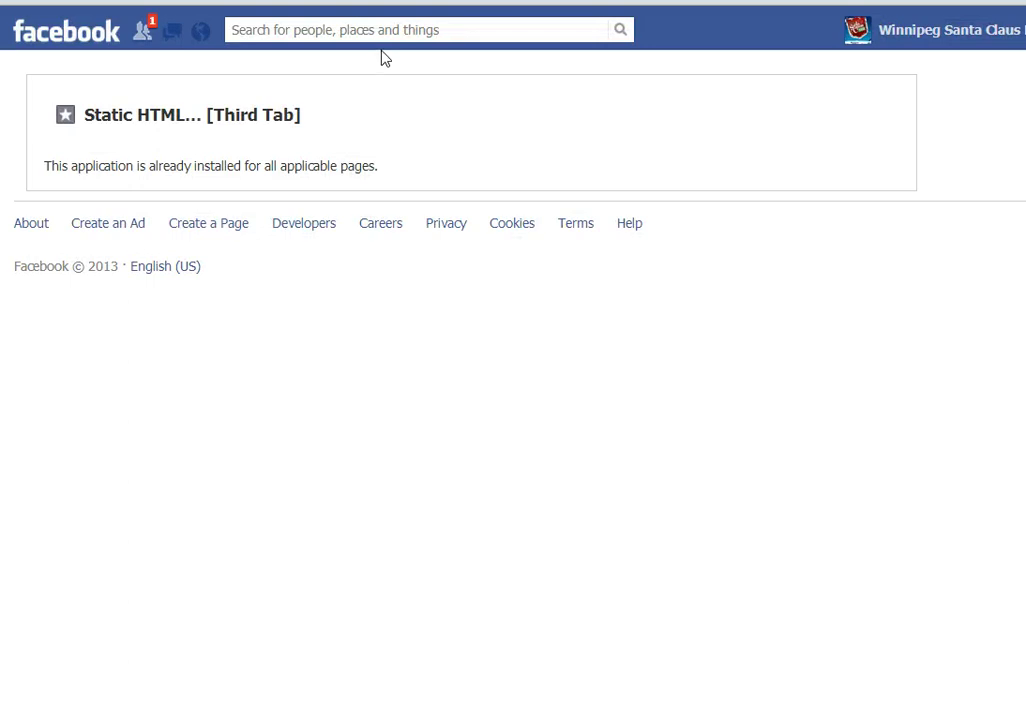
Rename the third tab's Welcome tile to 'Sponsors' in its settings
click(946, 37)
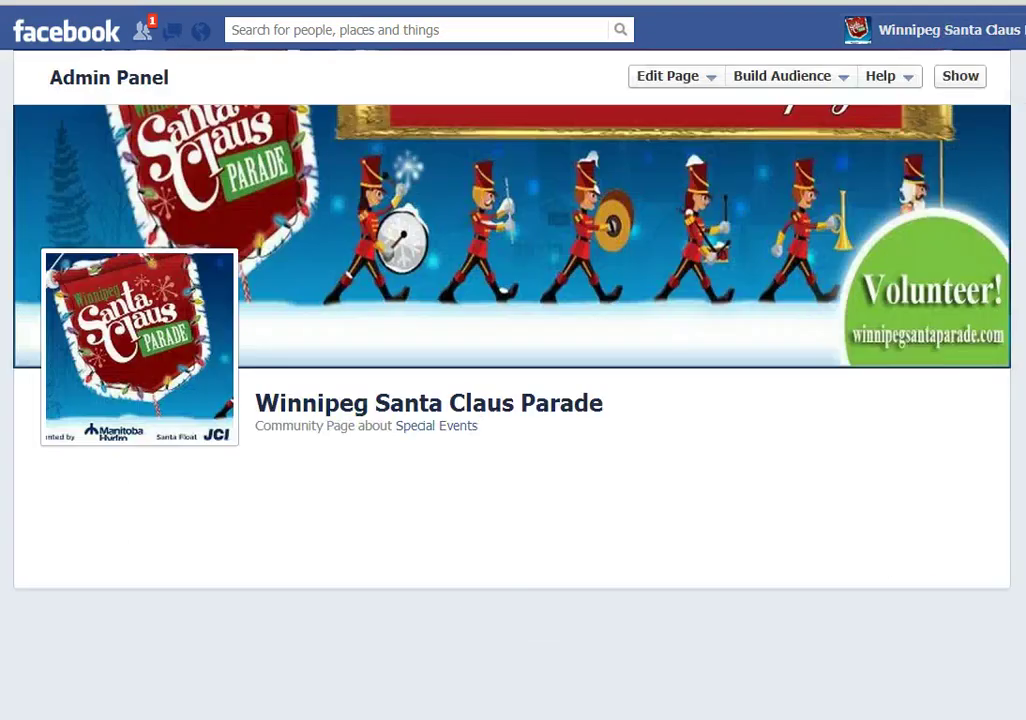
click(978, 503)
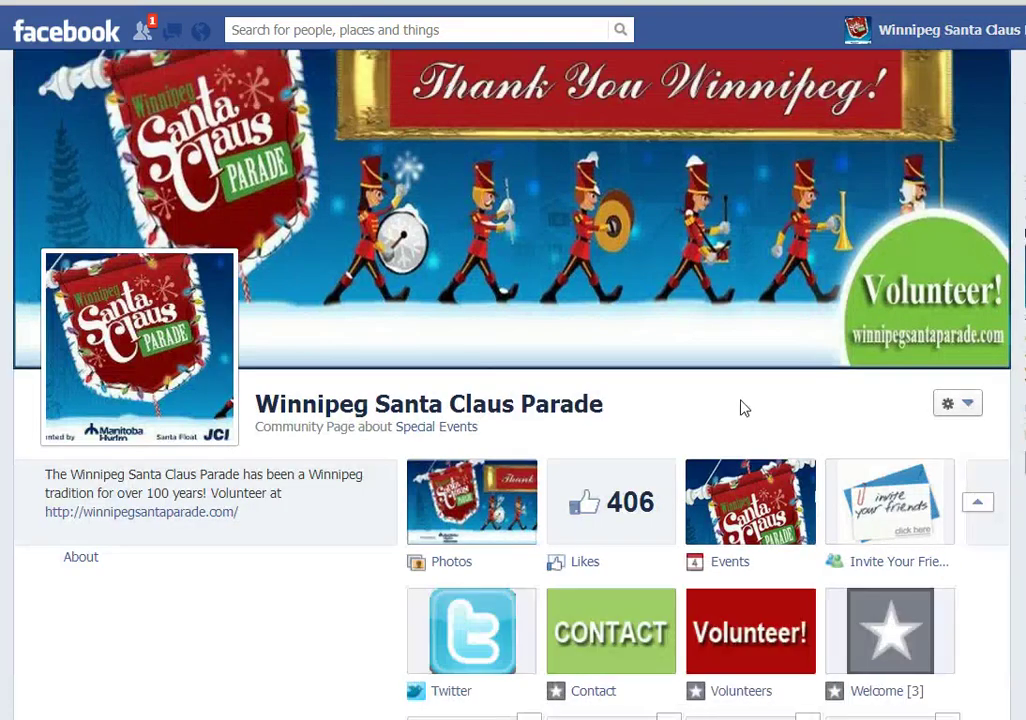
scroll(740, 408, down, 2)
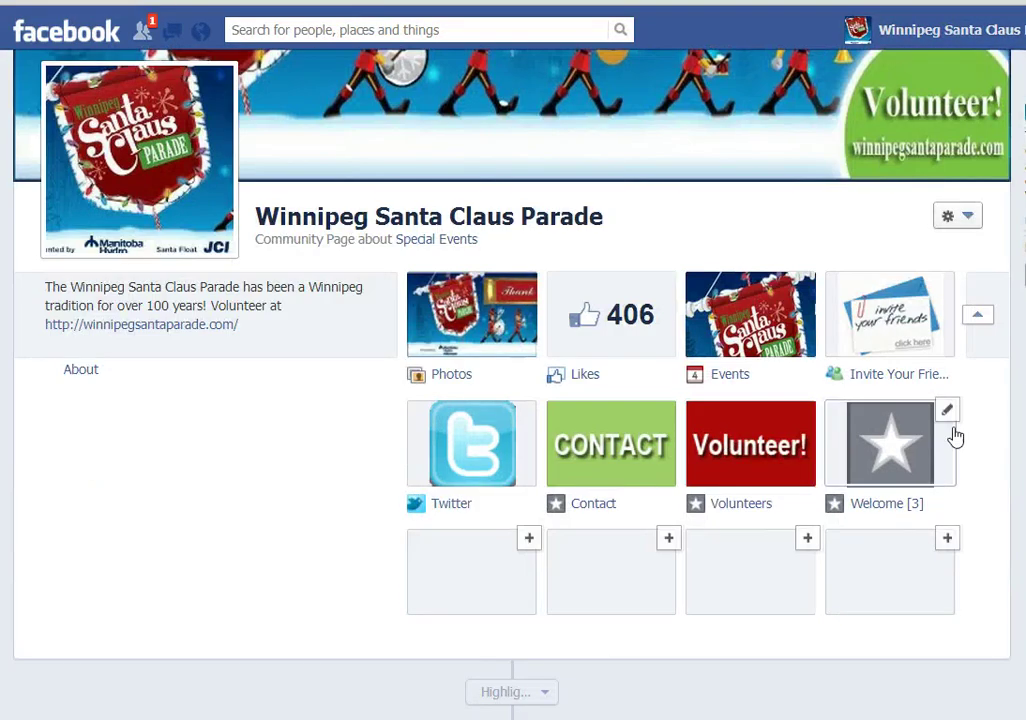
click(947, 411)
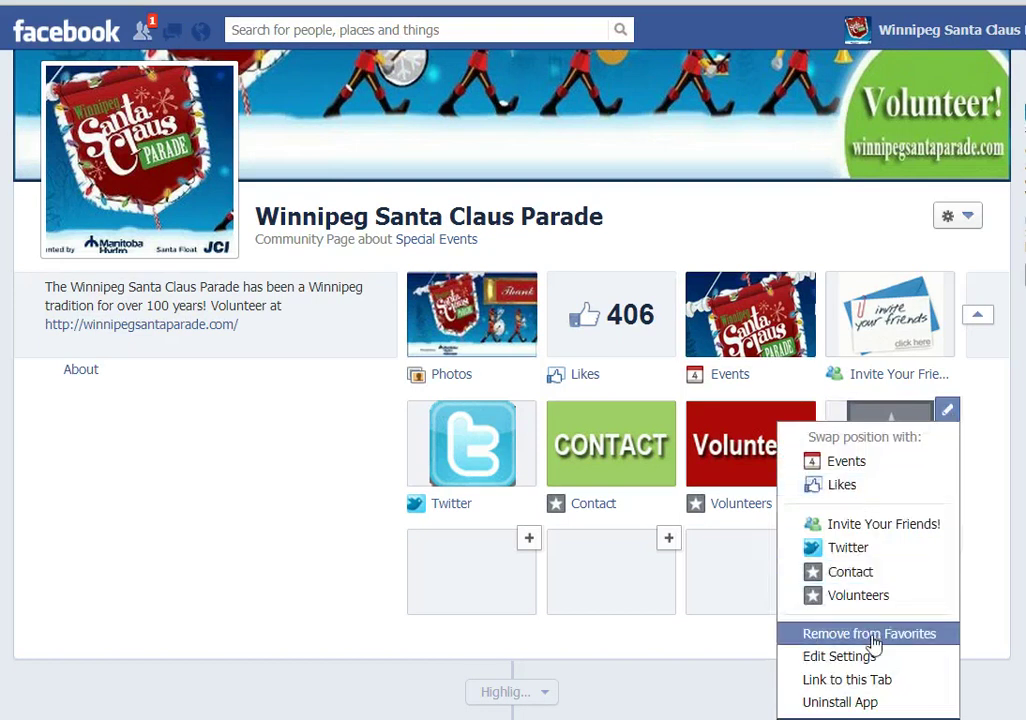
click(872, 657)
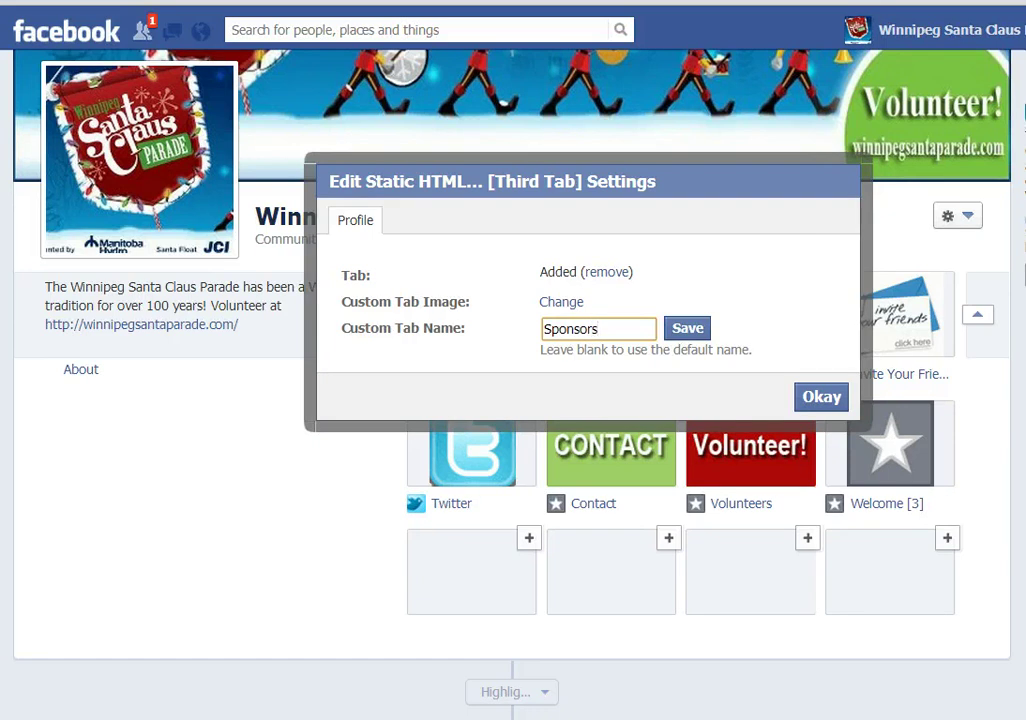
click(700, 331)
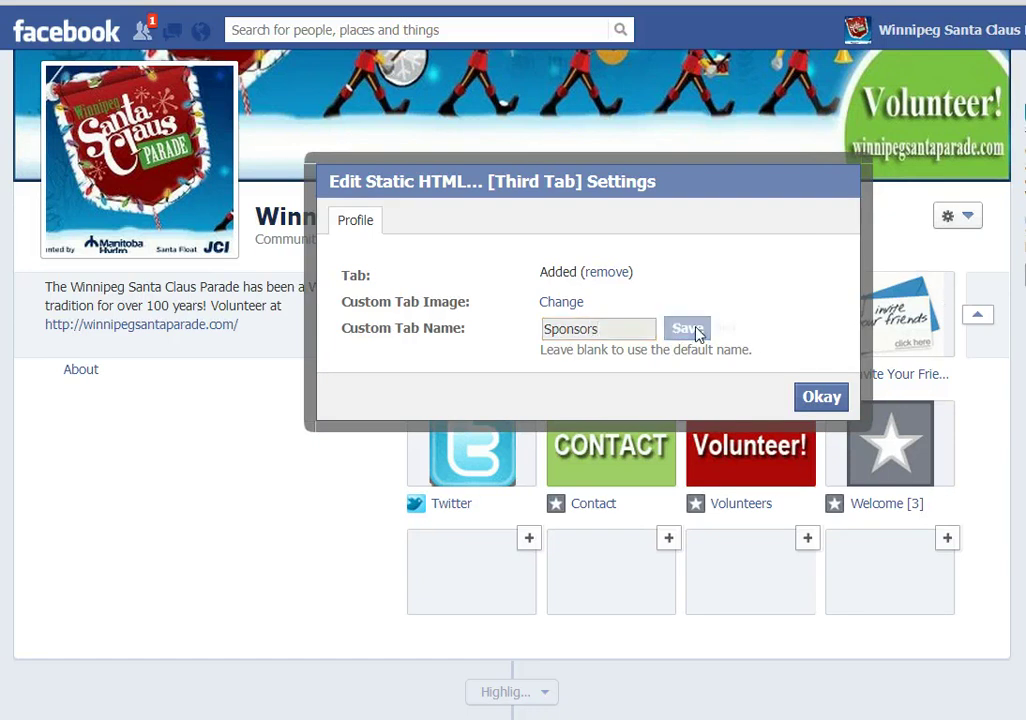
Upload the Sponsors image as the tab's custom image, then return to the parade page
click(573, 312)
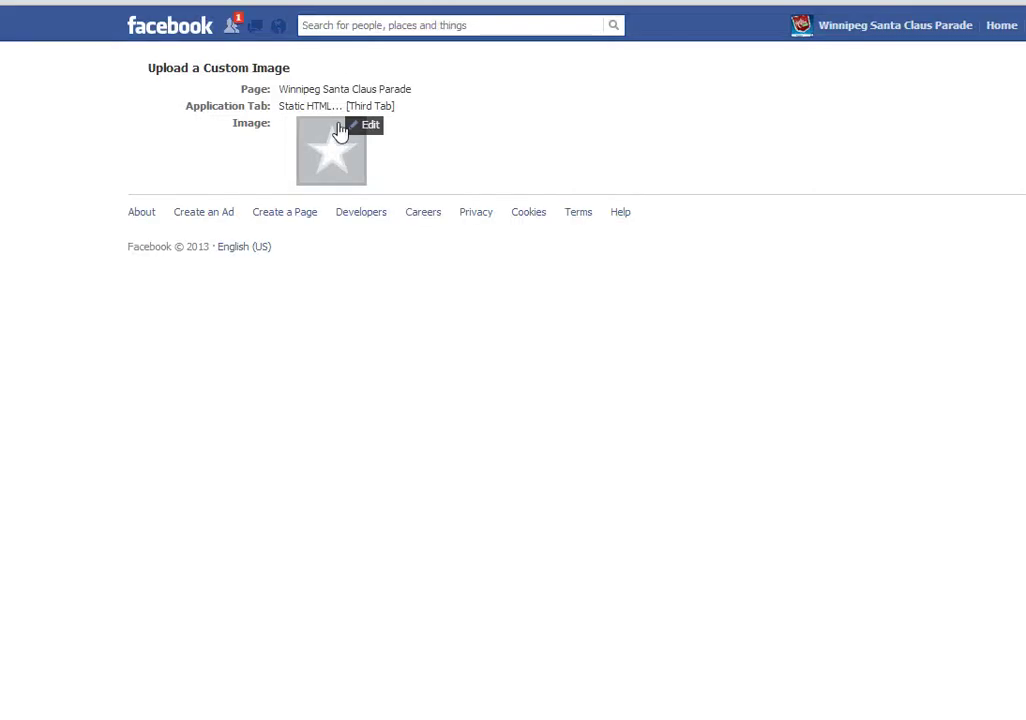
click(367, 126)
click(426, 214)
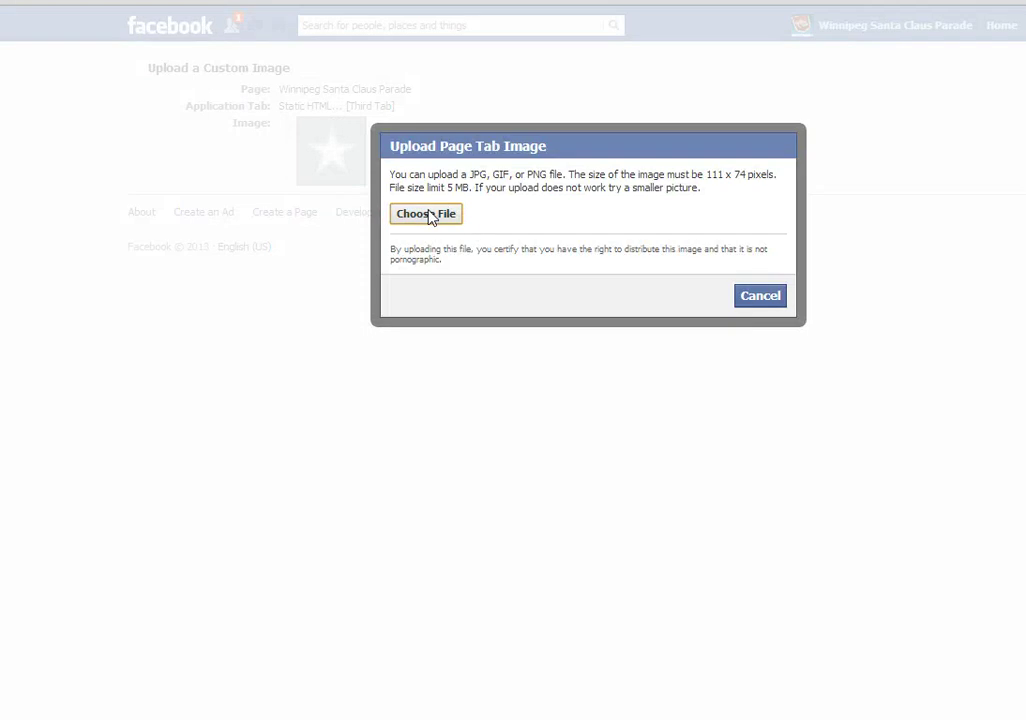
click(308, 66)
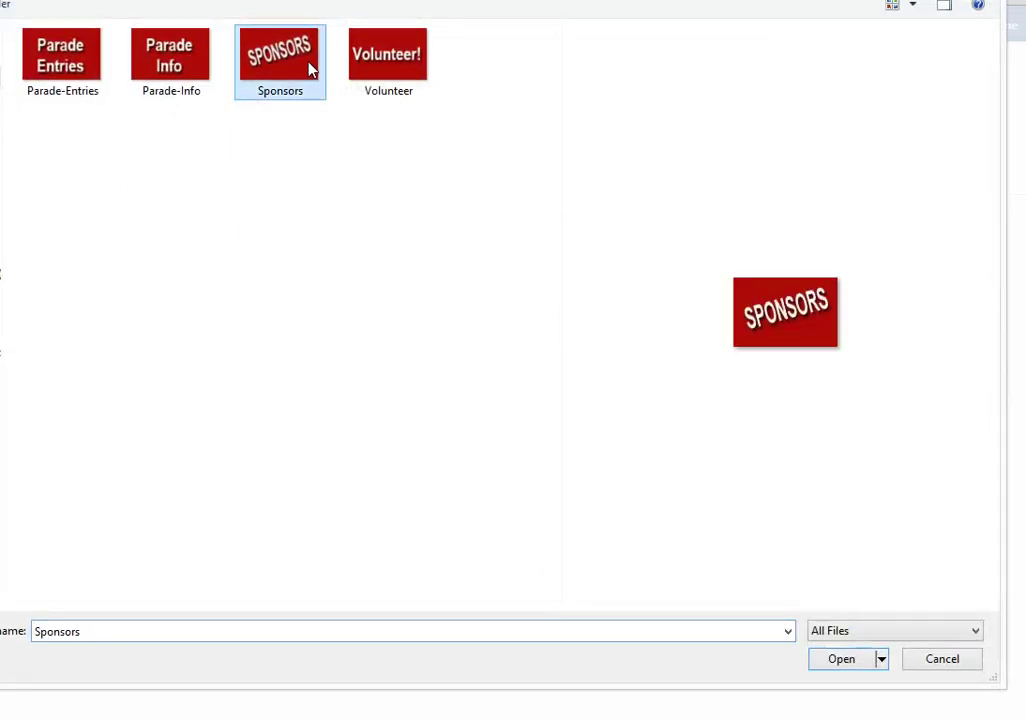
click(857, 662)
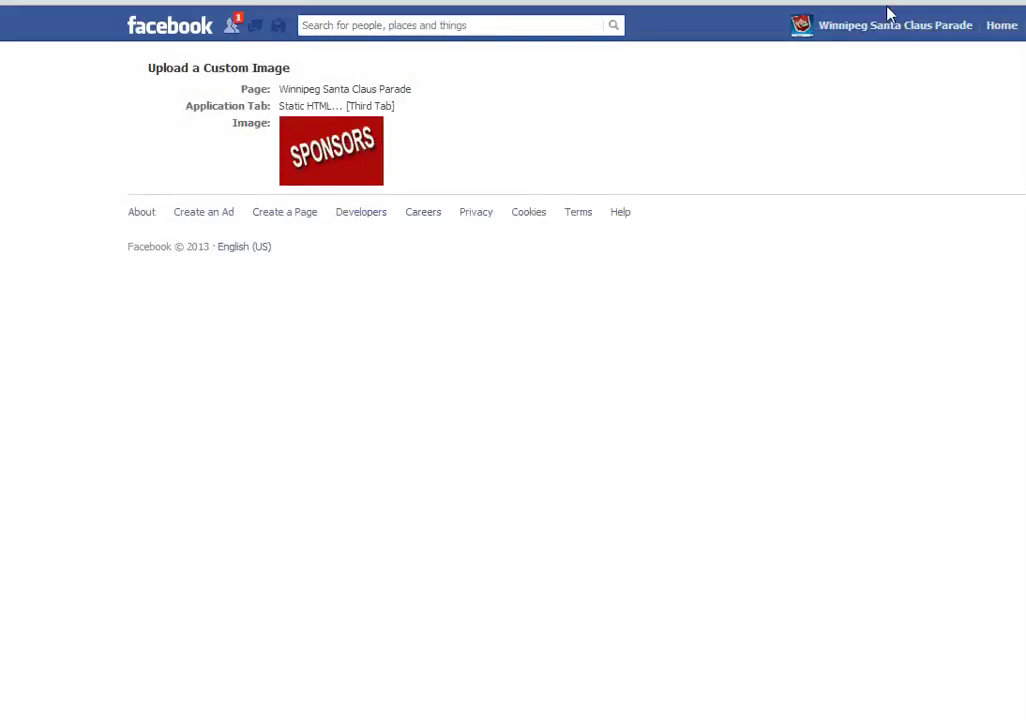
click(882, 27)
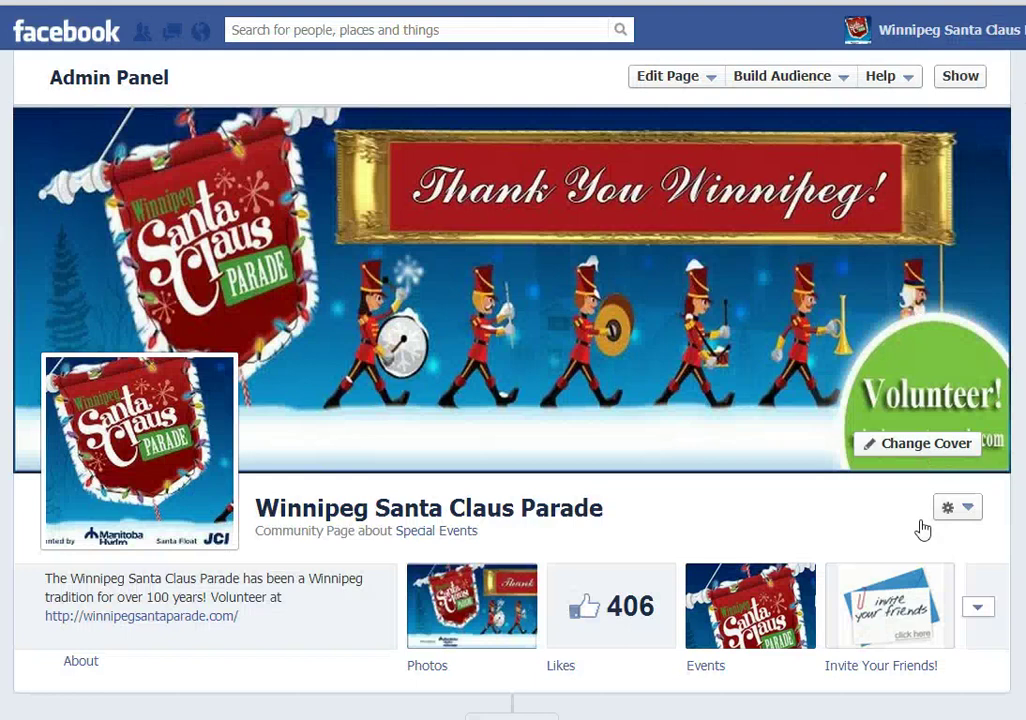
Open the Sponsors tab and set its content to the Website app
click(976, 607)
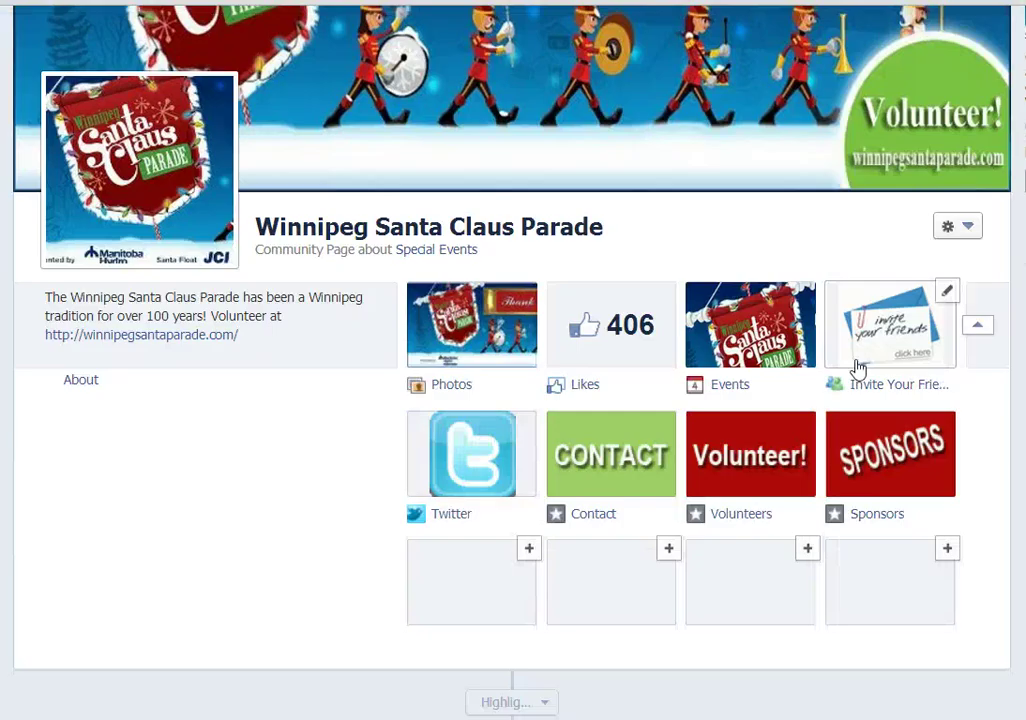
click(905, 455)
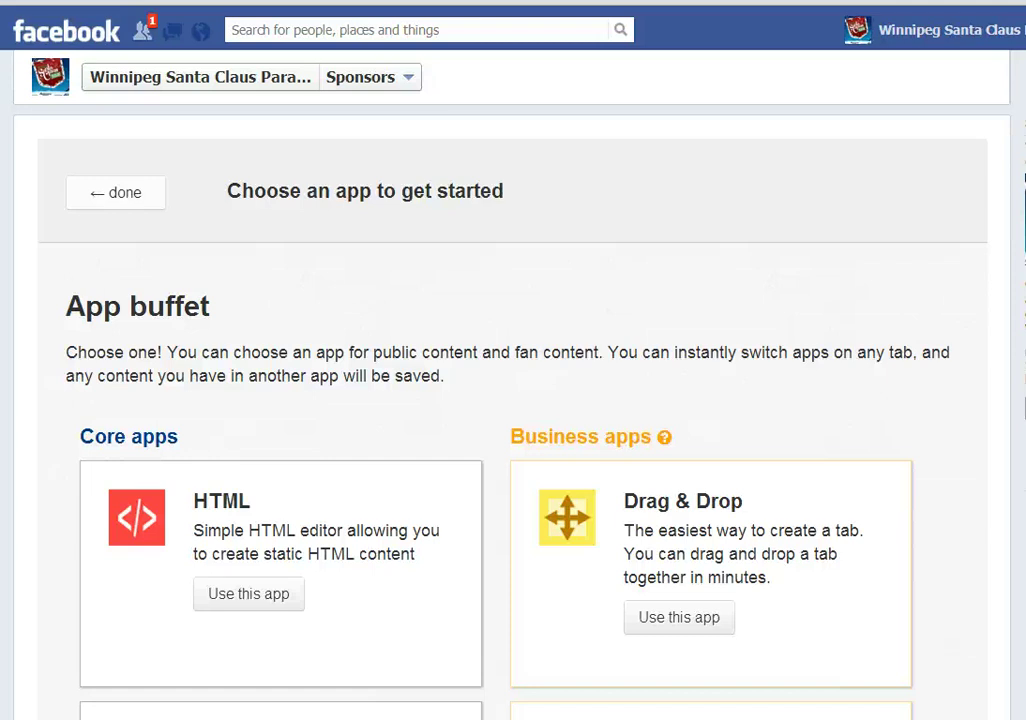
scroll(362, 394, down, 5)
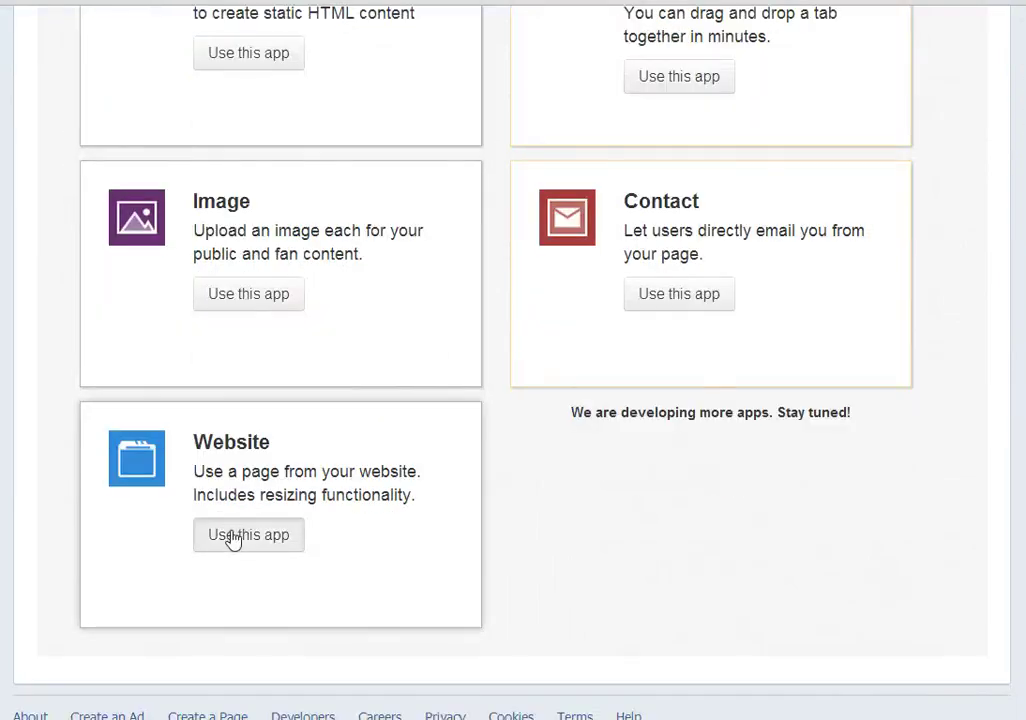
click(232, 536)
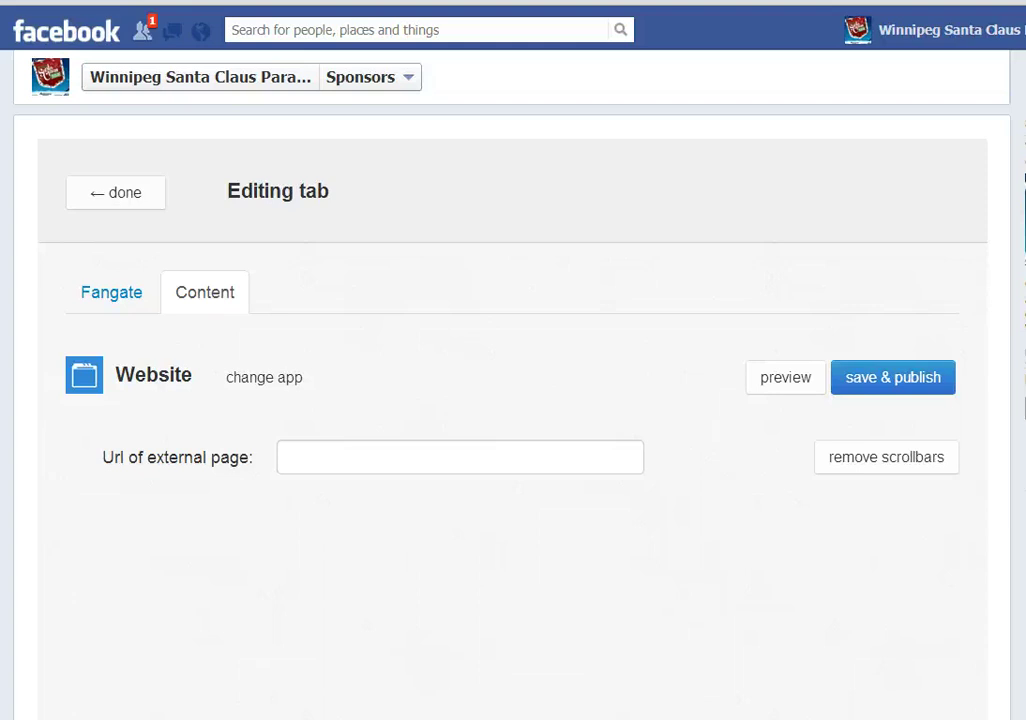
Embed the sponsors introduction page URL without scrollbars, narrow it, and save & publish
click(320, 460)
right_click(321, 466)
click(452, 560)
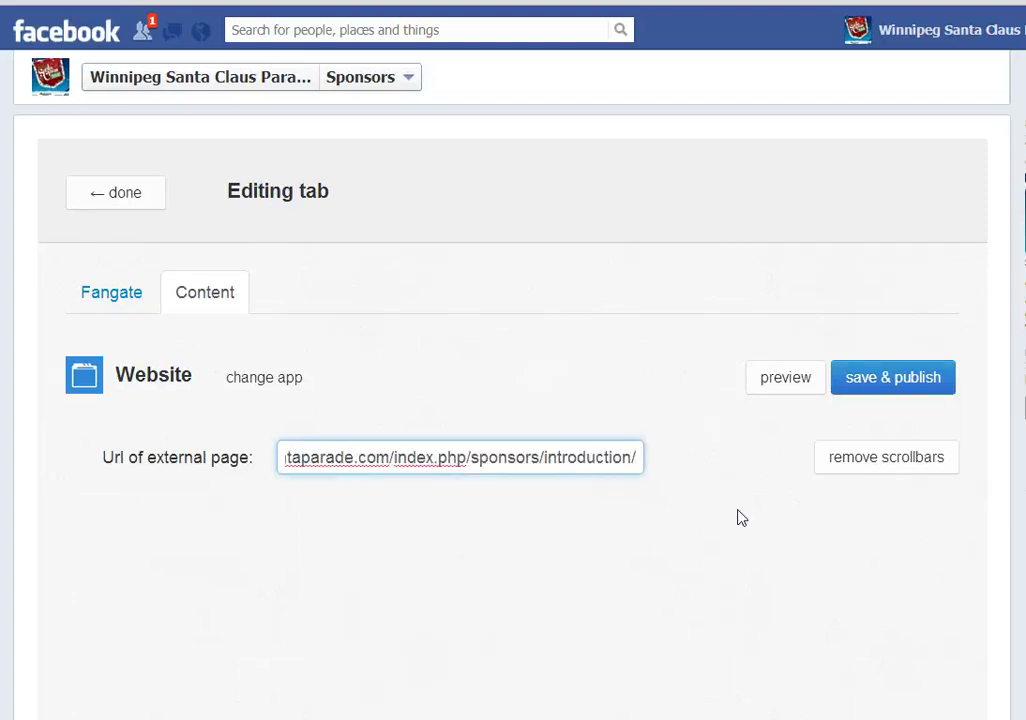
click(907, 460)
scroll(570, 270, down, 3)
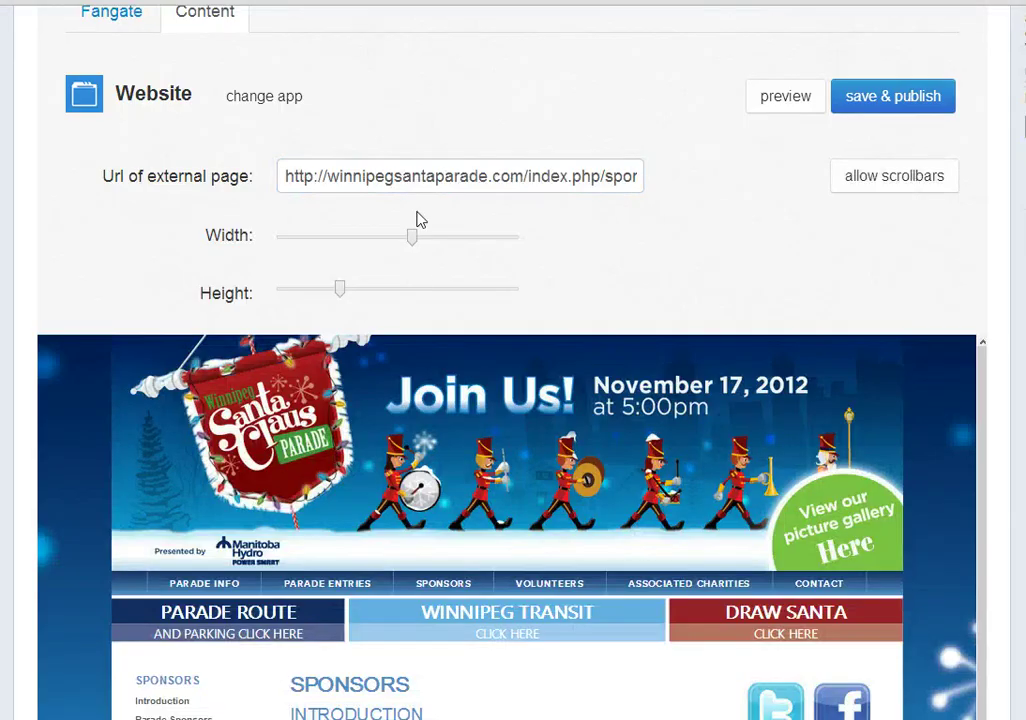
drag(415, 237, 365, 250)
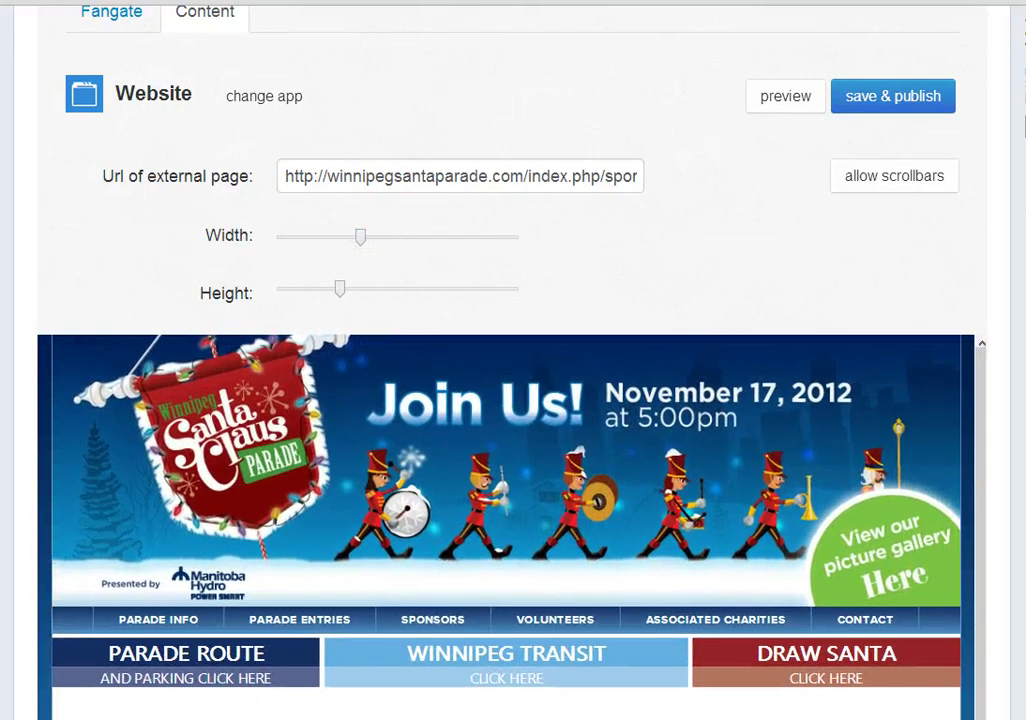
click(898, 97)
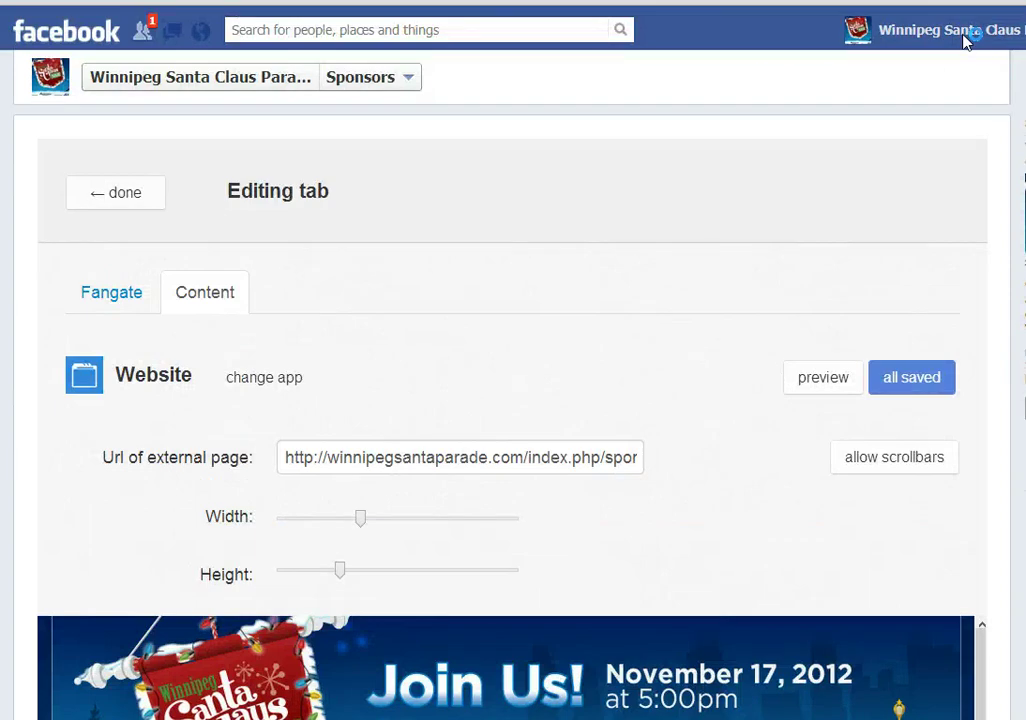
click(930, 30)
scroll(822, 380, down, 3)
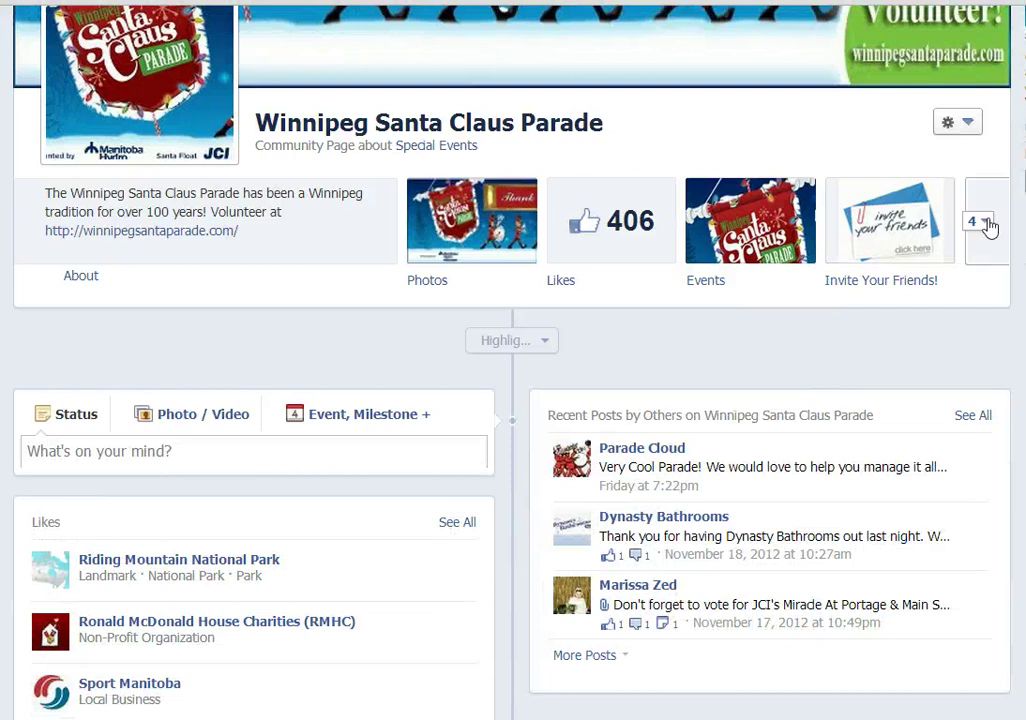
Expand the app tabs and preview the Volunteers tab page, then return to the timeline
click(980, 228)
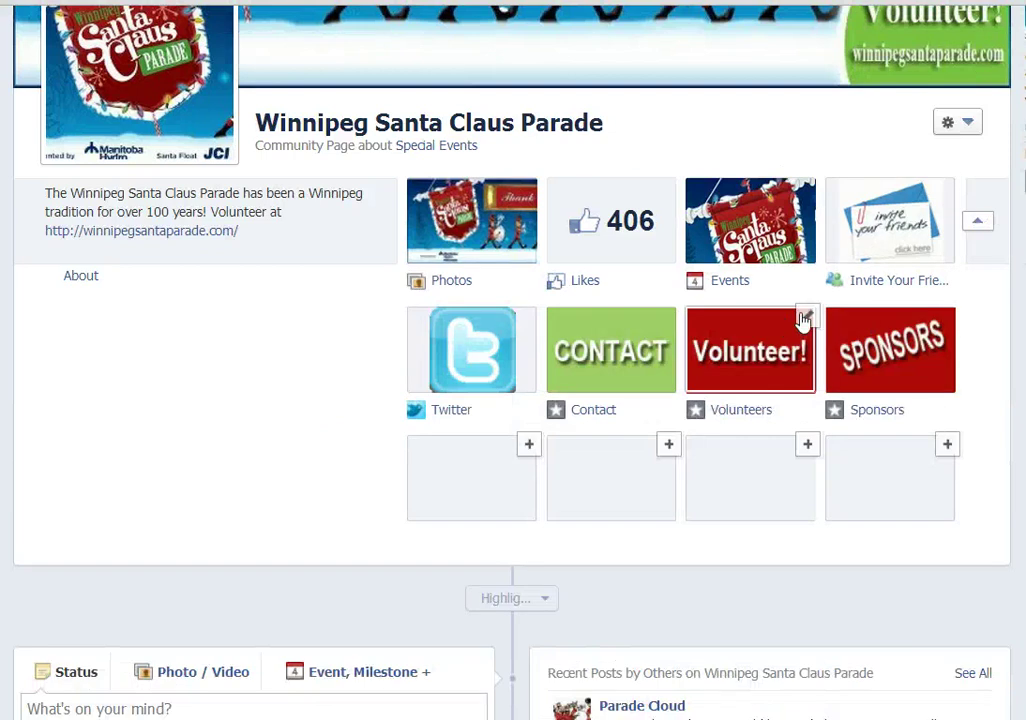
right_click(803, 318)
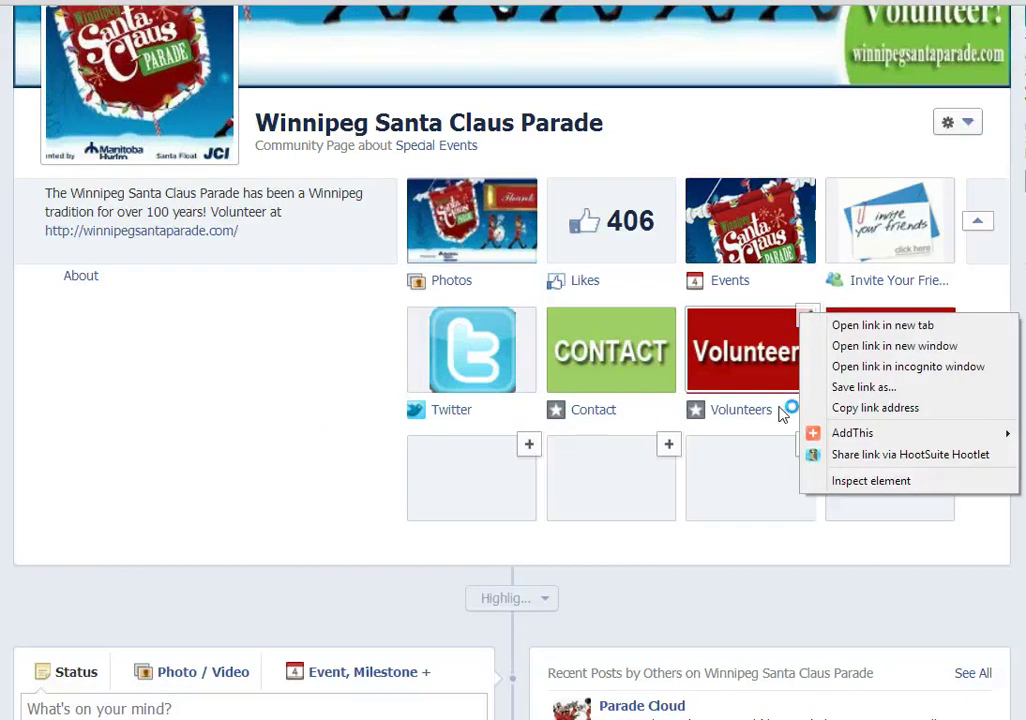
click(780, 338)
click(780, 338)
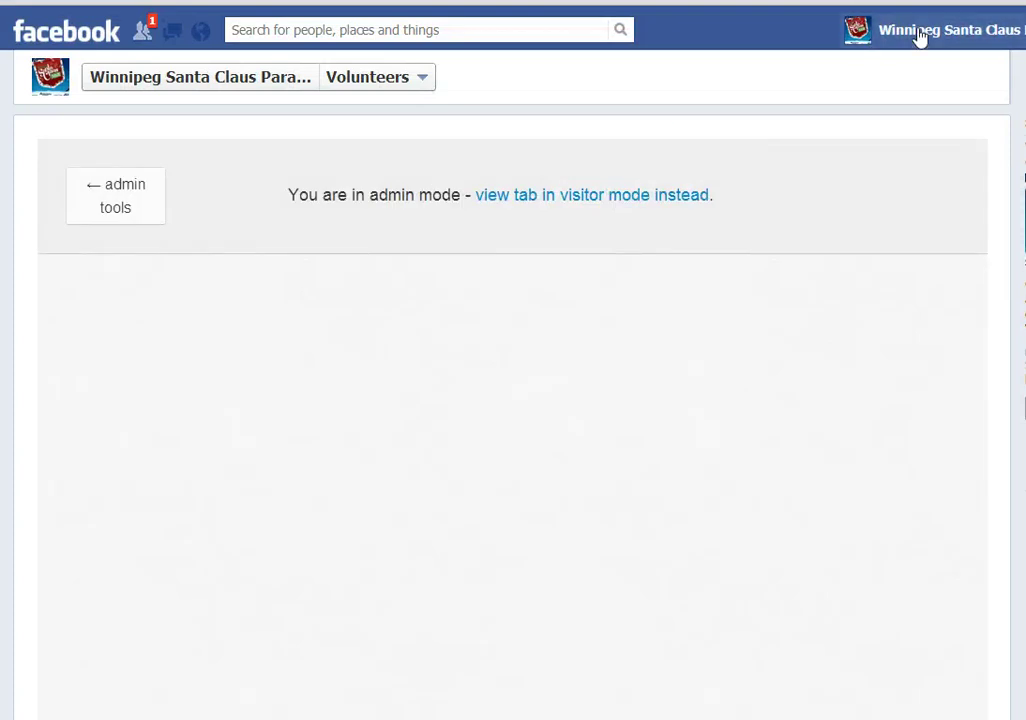
click(914, 37)
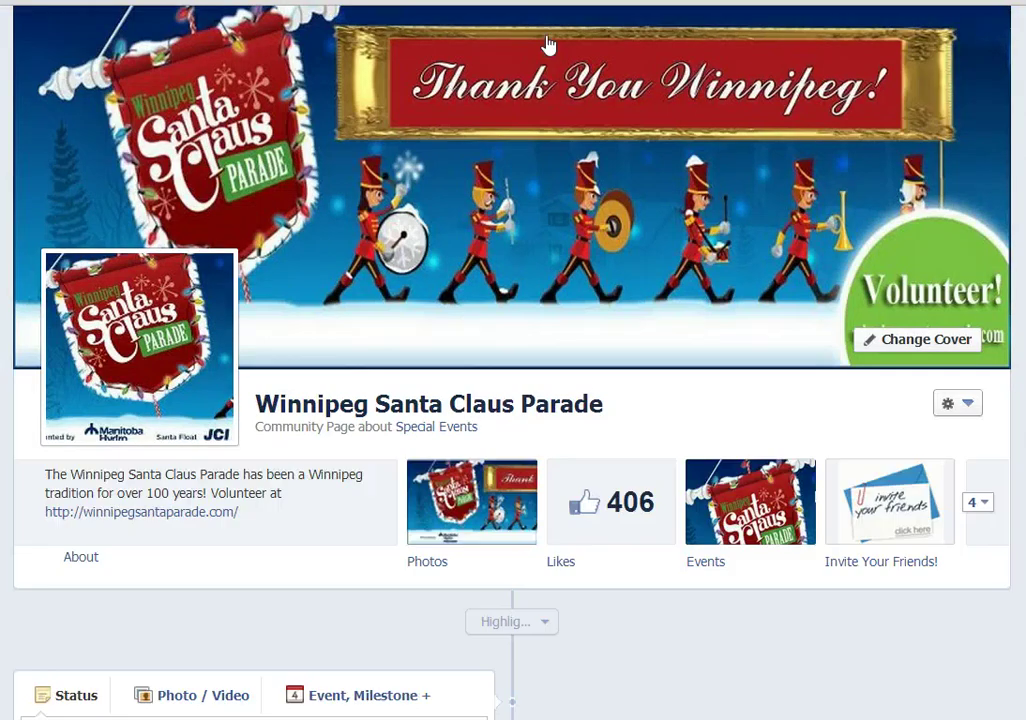
Swap the Volunteers tab with Invite Your Friends! so it sits in the top row
click(979, 504)
click(805, 598)
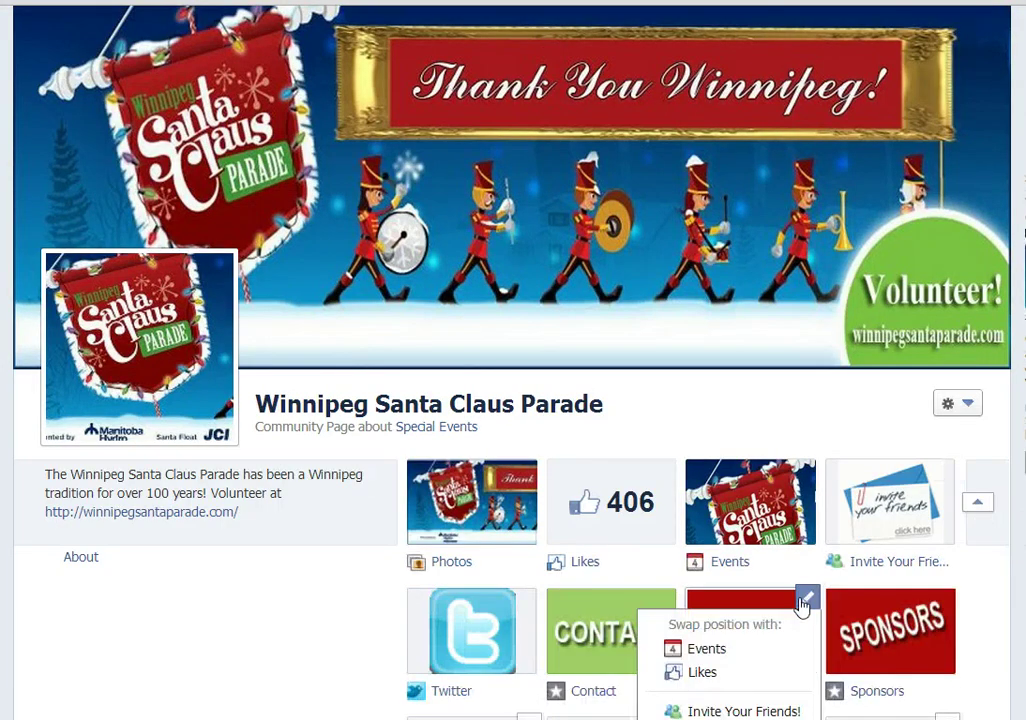
scroll(799, 605, down, 1)
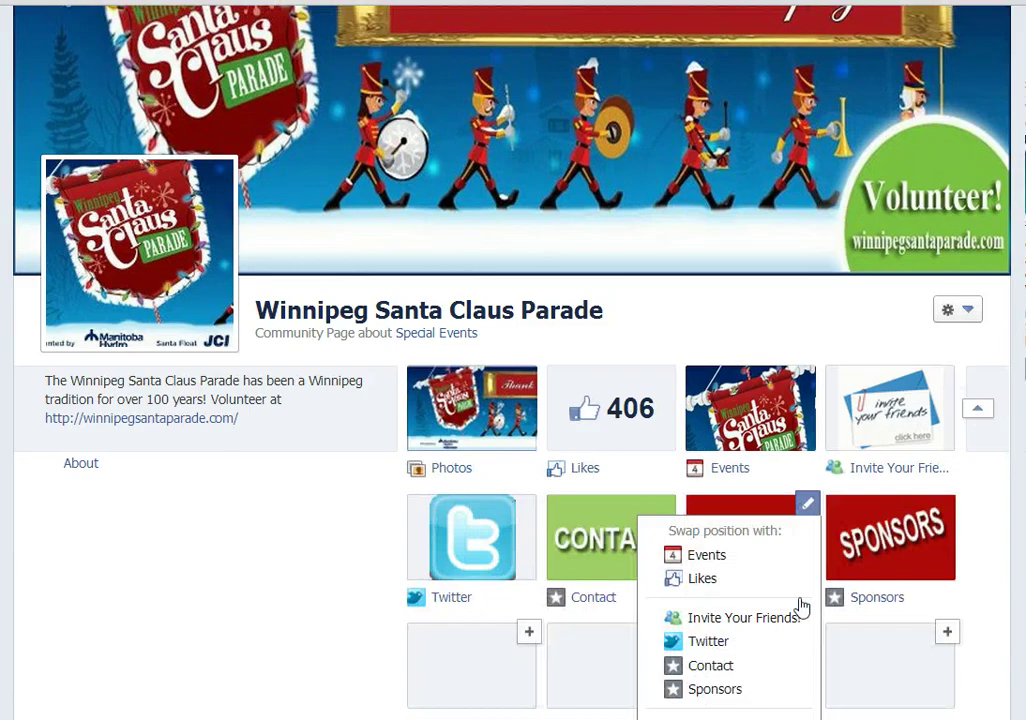
click(743, 619)
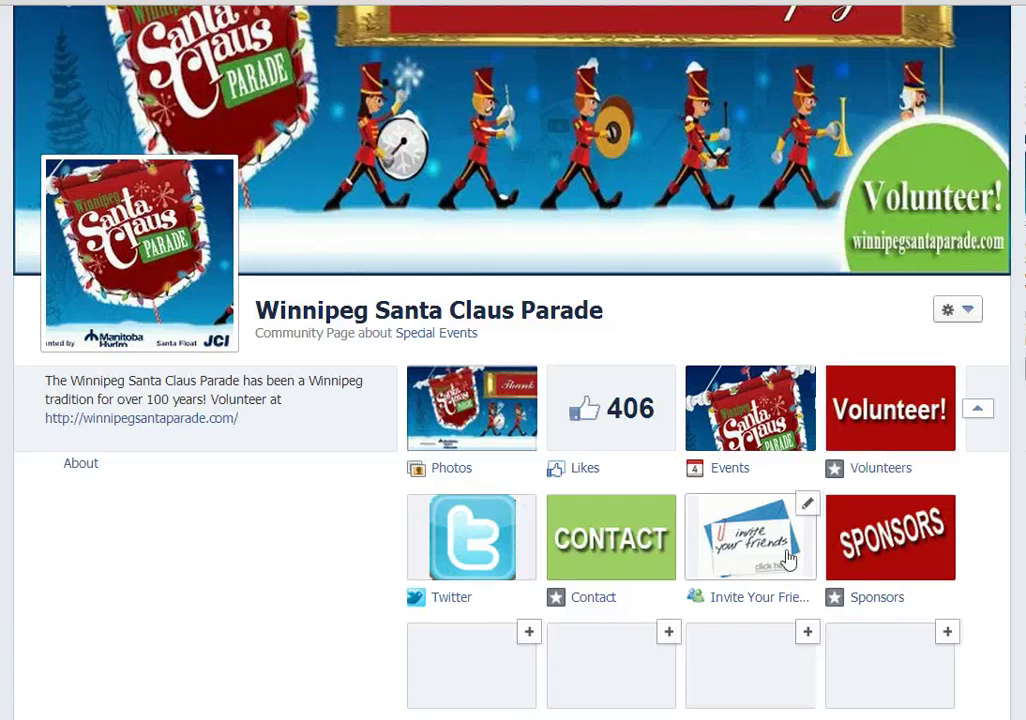
Swap the Sponsors tab with Likes, then check the Contact tab's move options
click(943, 503)
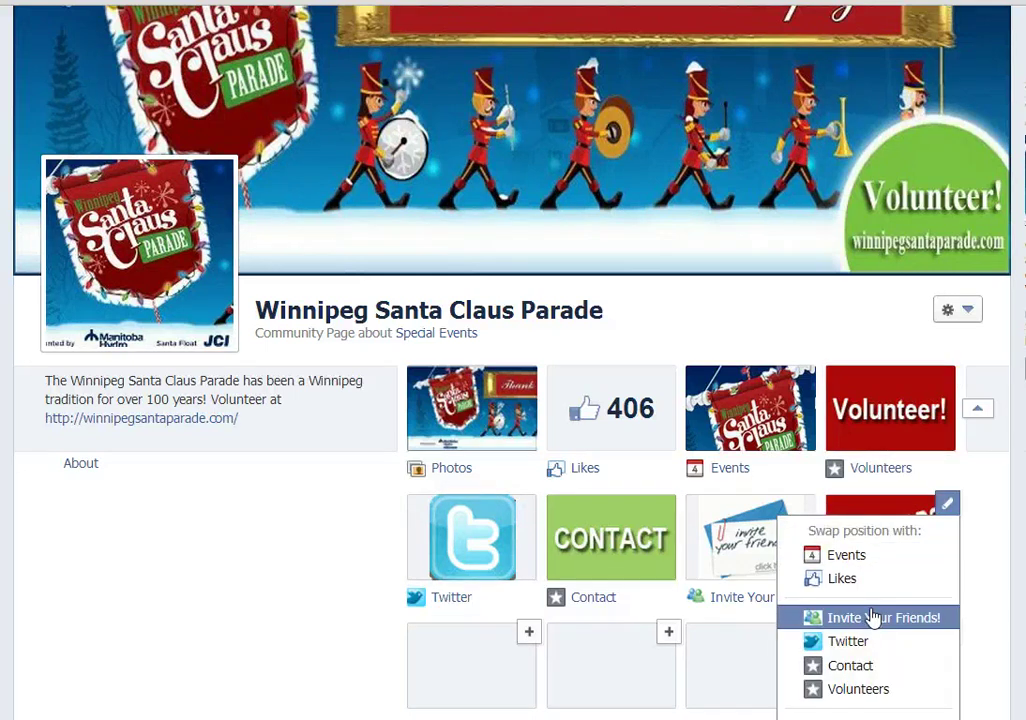
click(872, 582)
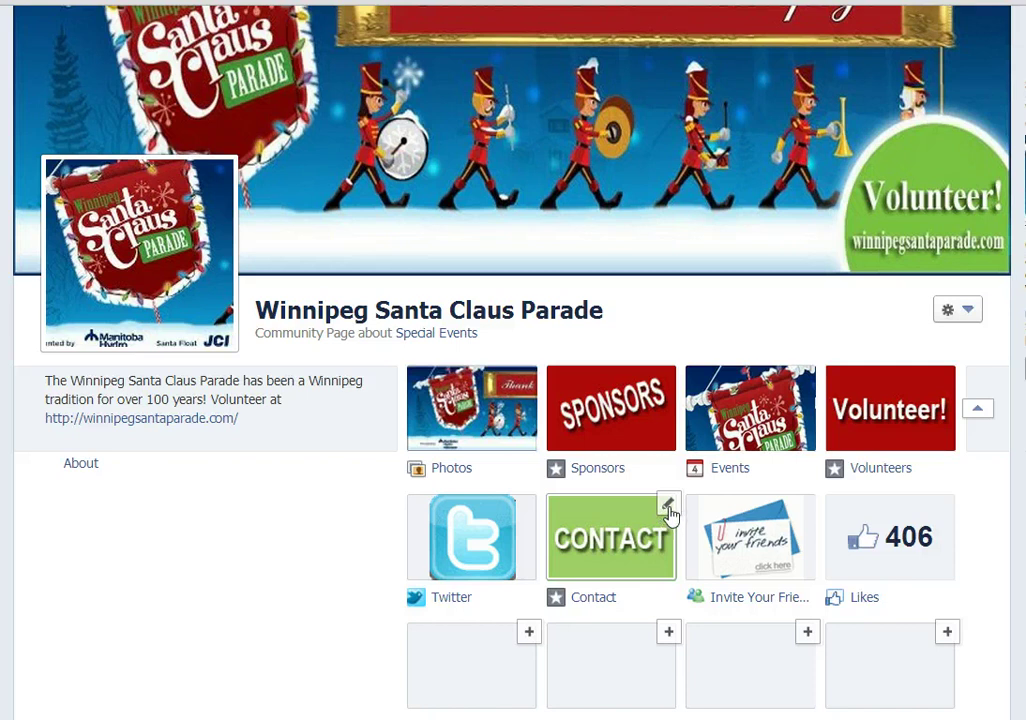
click(668, 508)
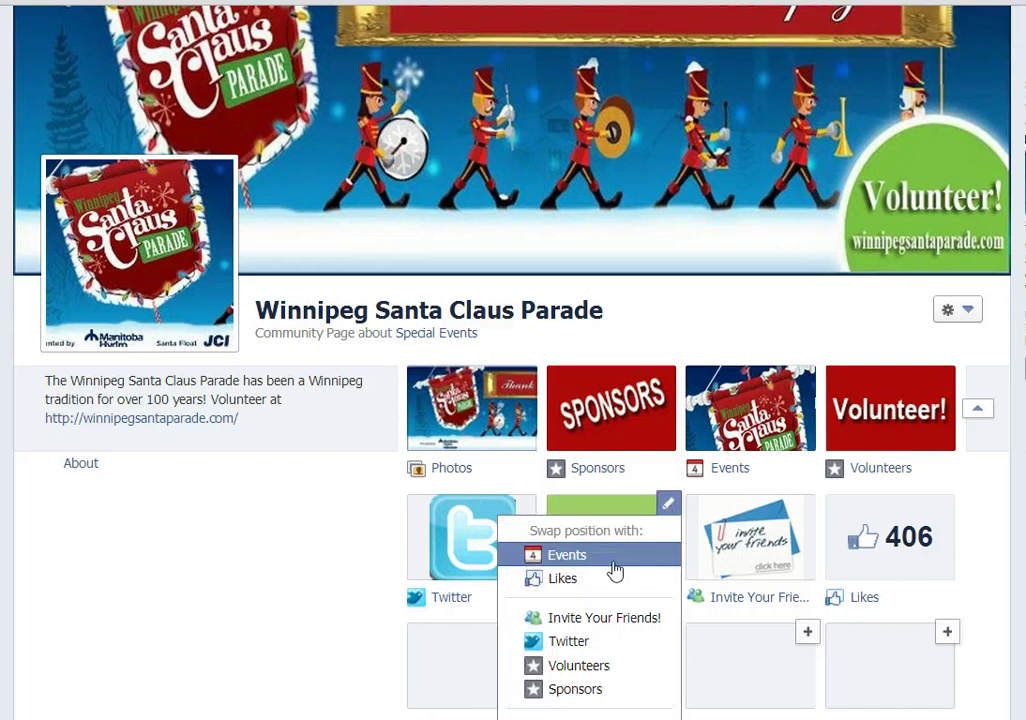